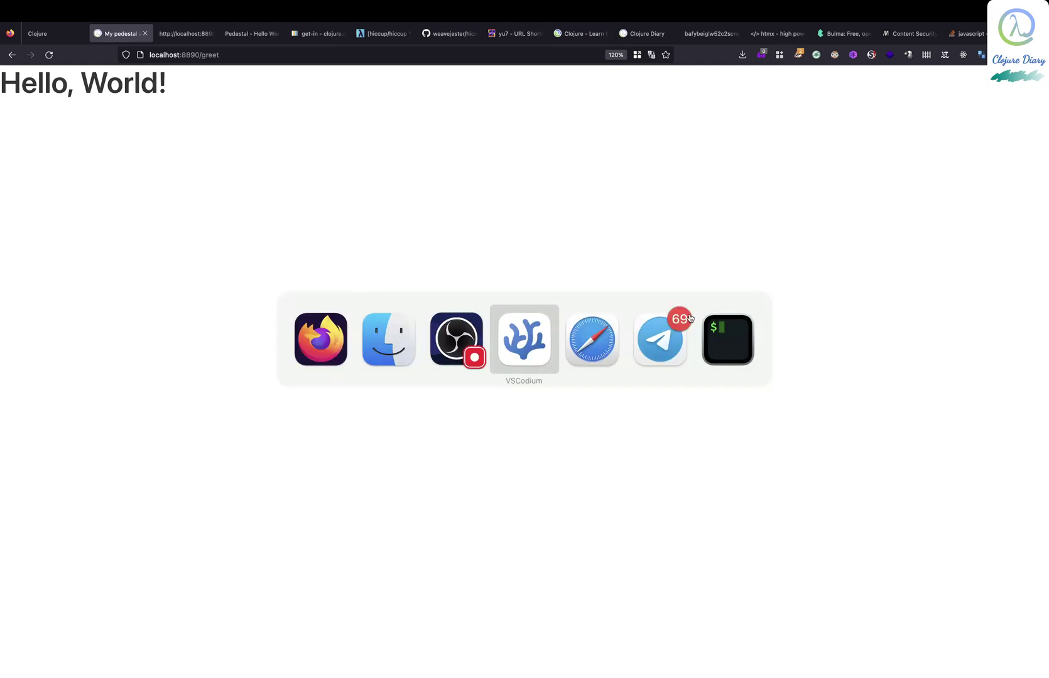
key("super+Tab")
Quit Safari and Telegram, then switch to VSCodium showing the Pedestal routes file
key("super+q")
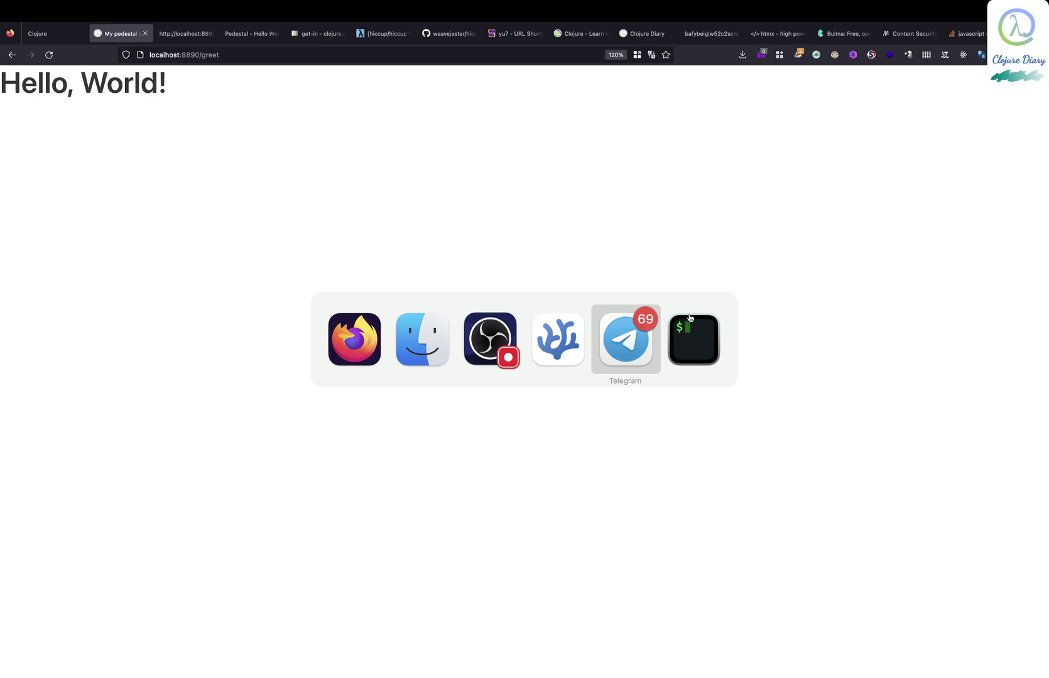
key("super+q")
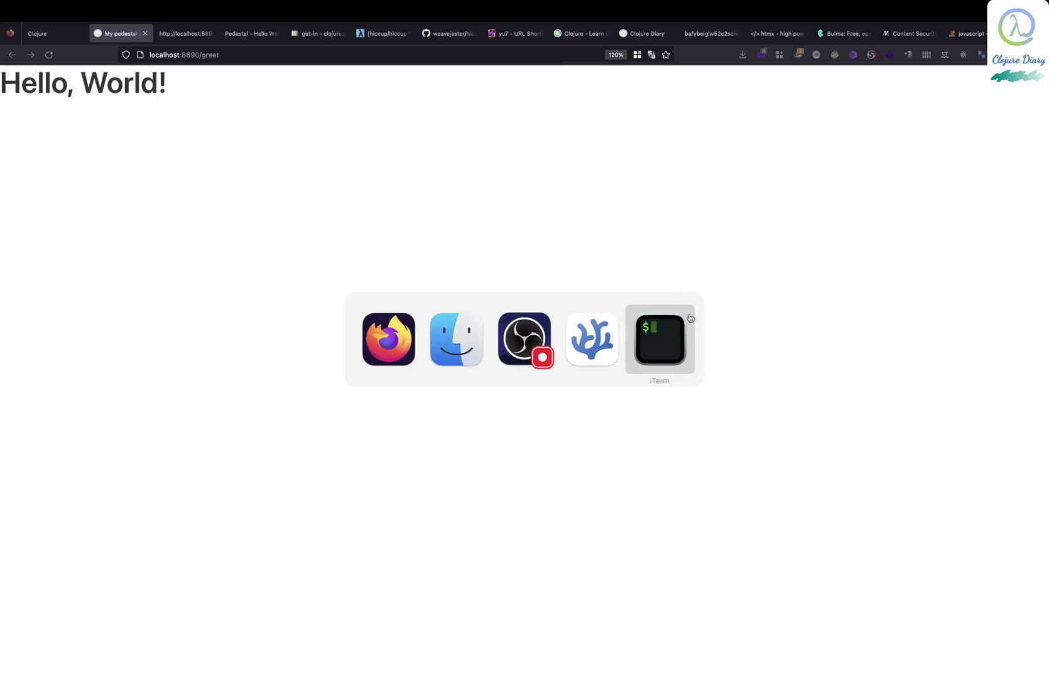
key("super+Tab")
key("super+Tab")
key("super+Tab")
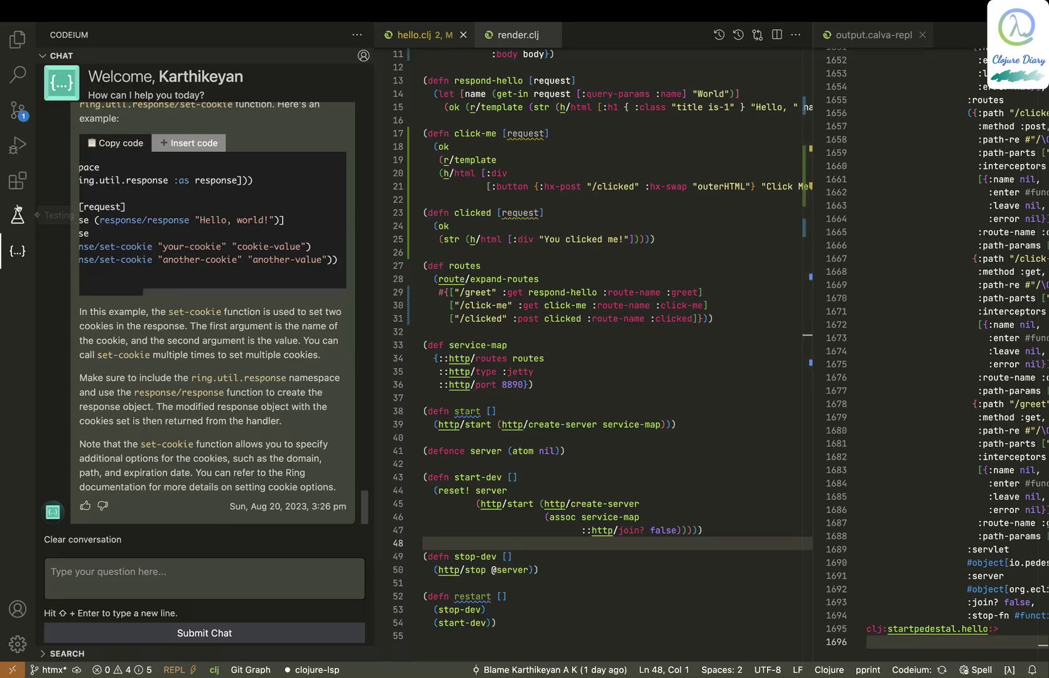
Close the Codeium chat sidebar and select the Content-Security-Policy header value in hello.clj
left_click(17, 250)
scroll(266, 138, "up", 3)
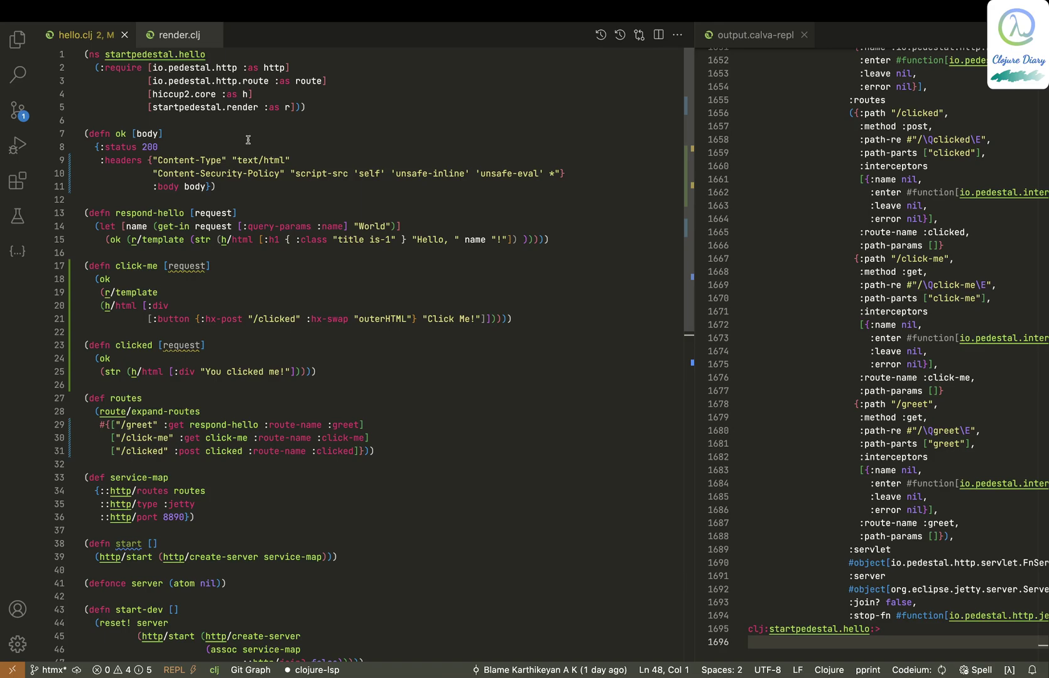
left_click(236, 174)
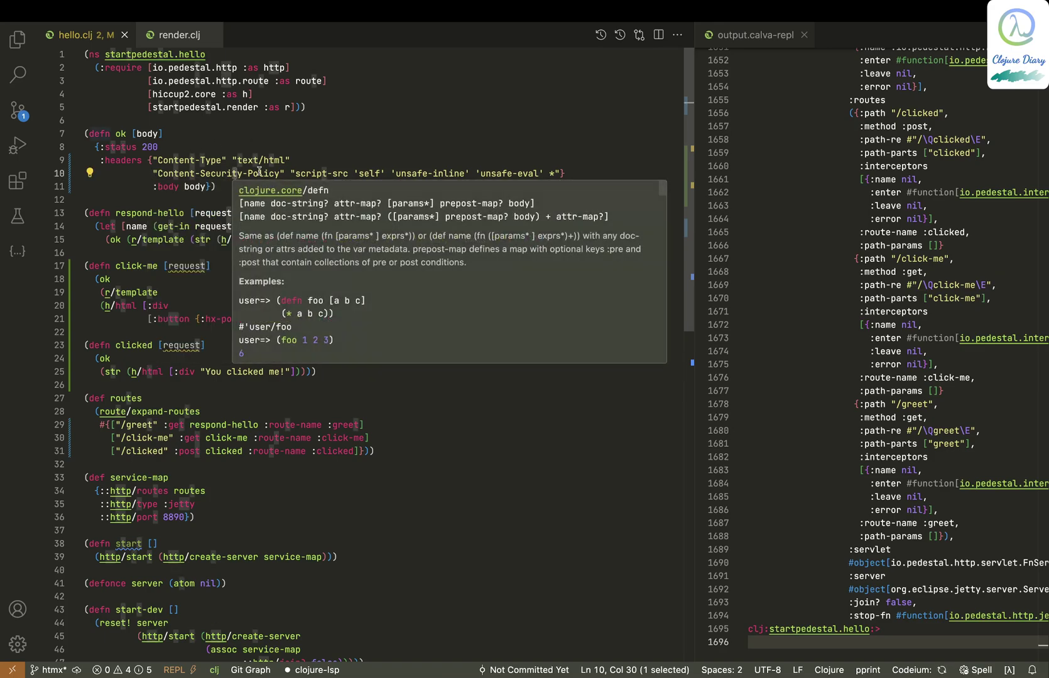
left_click_drag(562, 173, 262, 174)
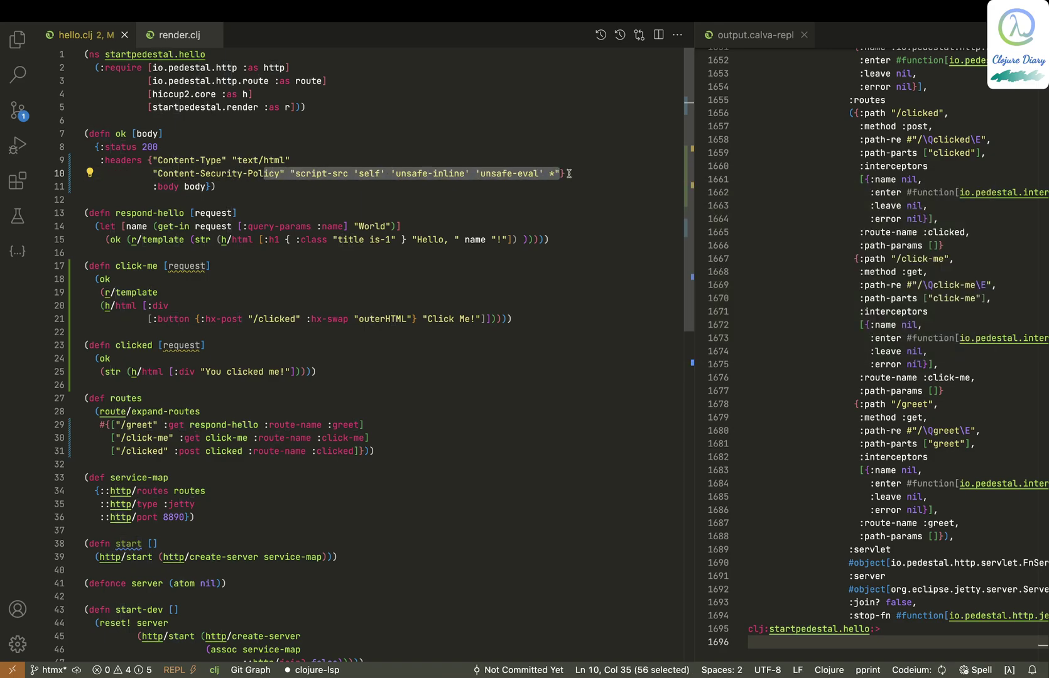
key("Down")
key("Down")
key("Down")
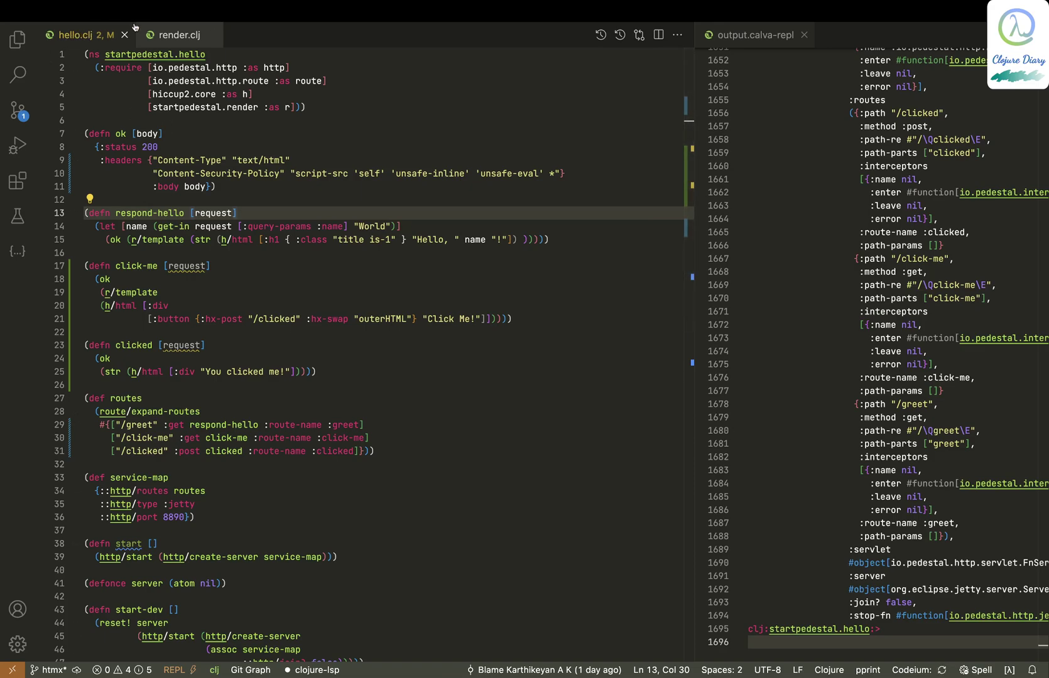
Review the render.clj template, return to hello.clj's policy line, and confirm quitting iTerm2
left_click(178, 36)
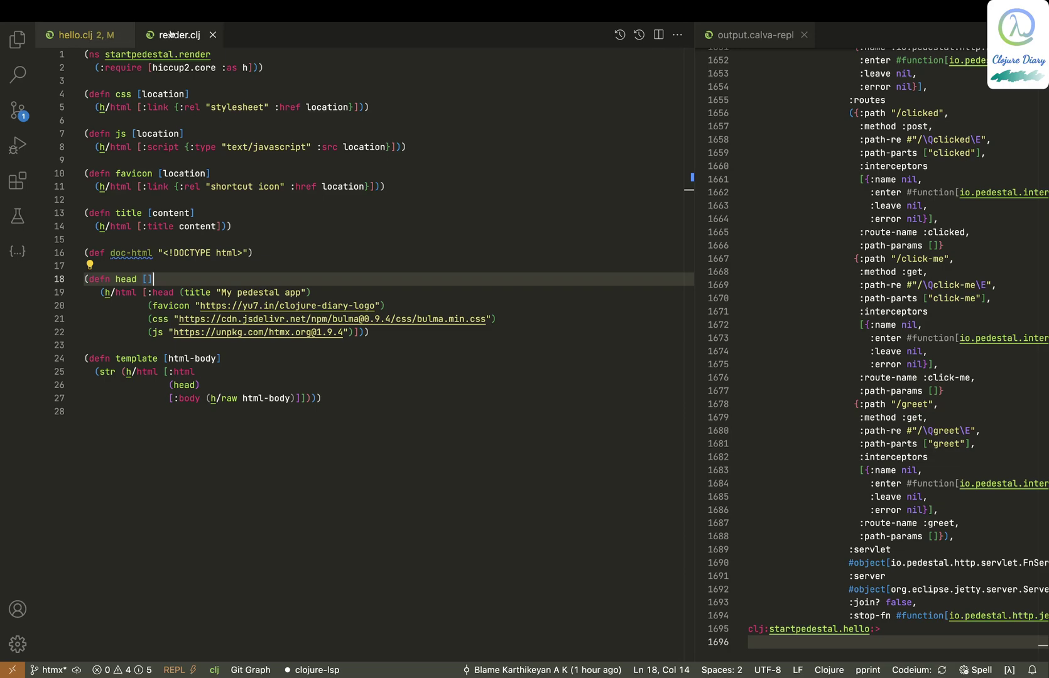
left_click(84, 37)
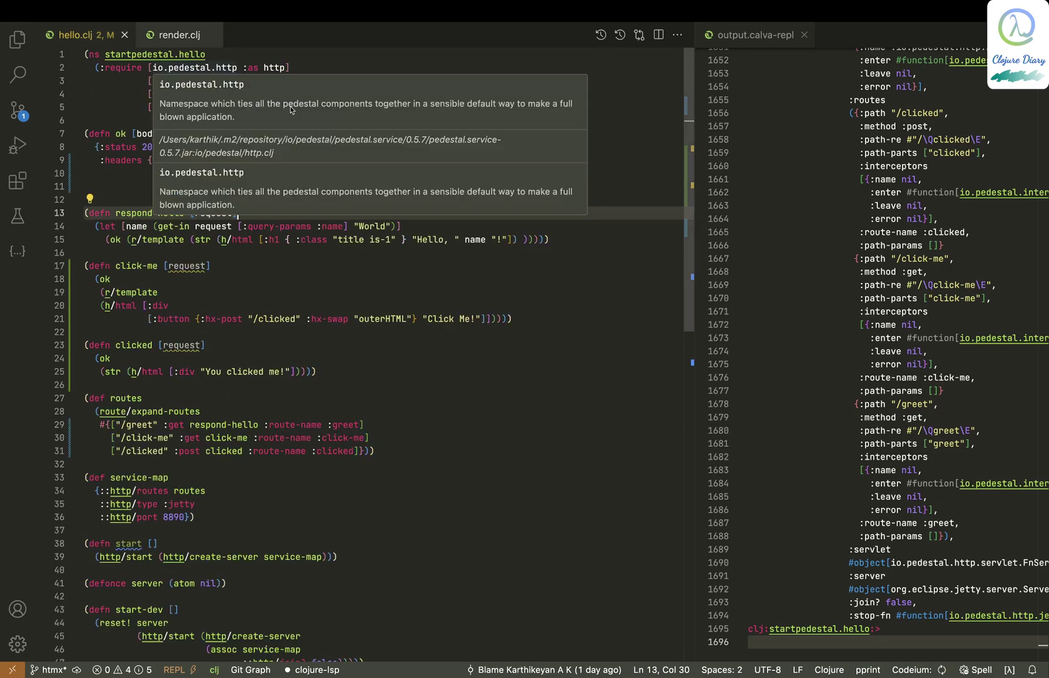
left_click(554, 173)
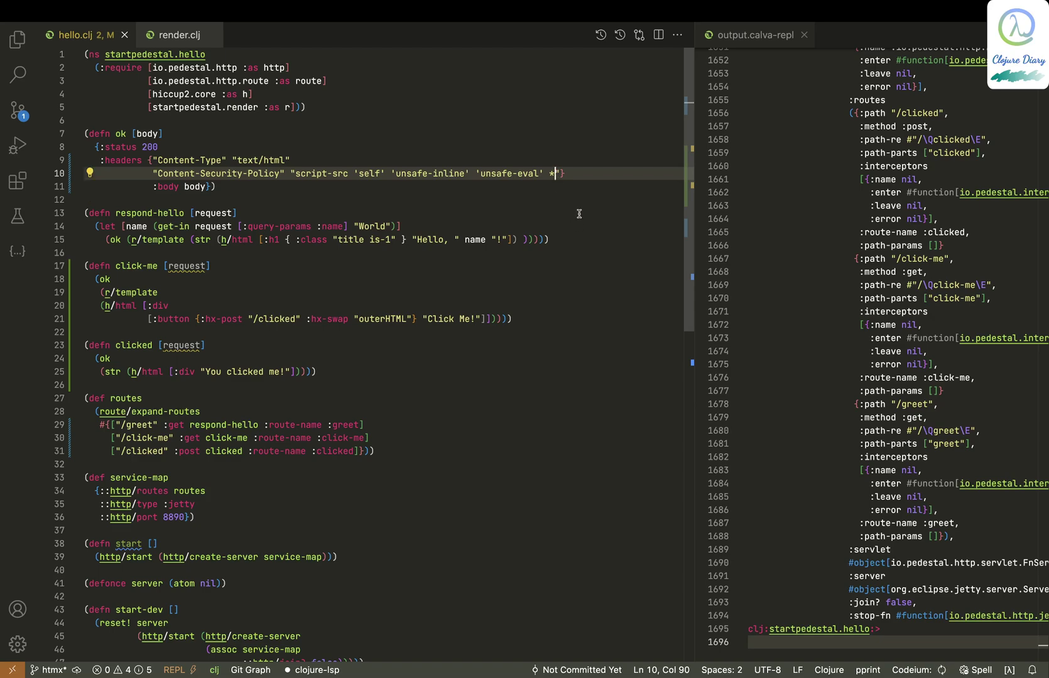
scroll(579, 214, "down", 1)
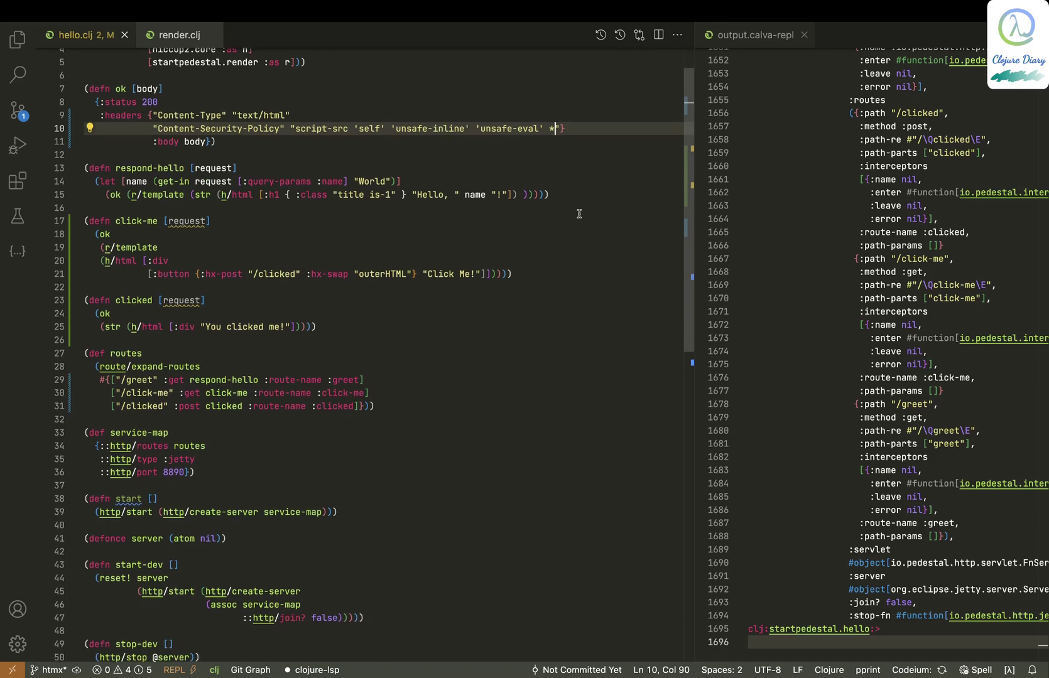
scroll(579, 214, "down", 4)
scroll(579, 214, "down", 1)
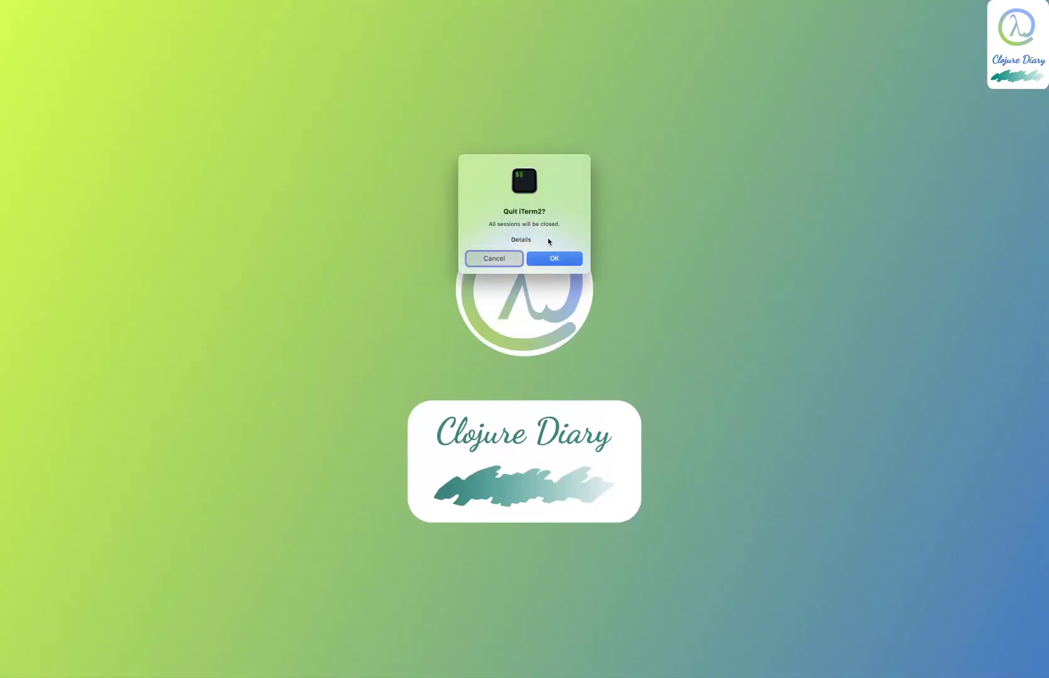
left_click(555, 258)
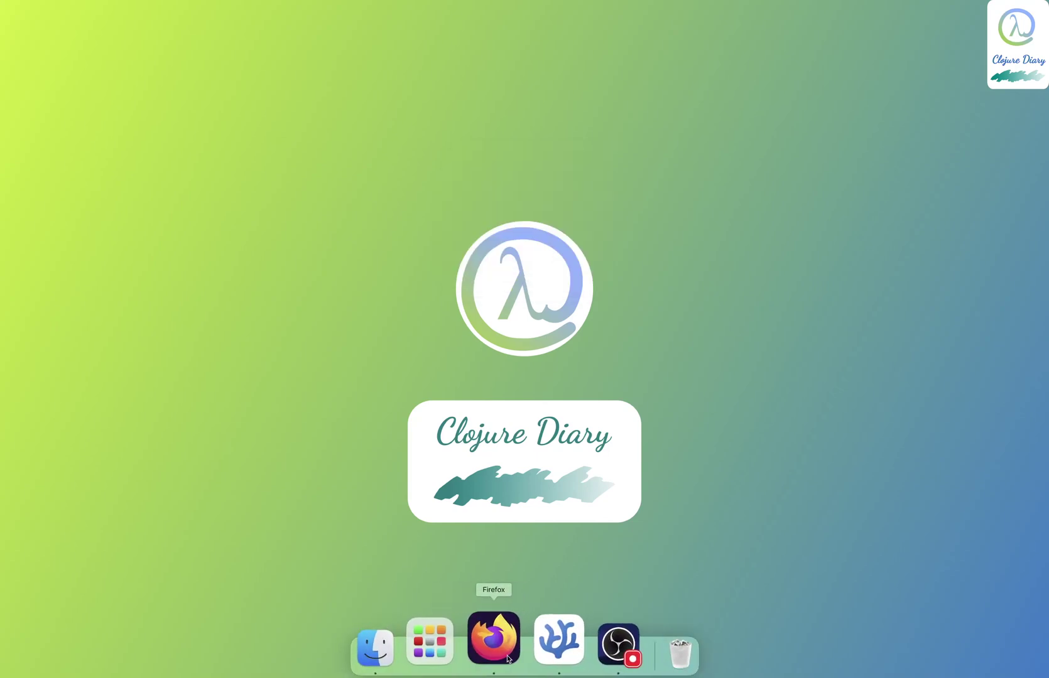
Load greet?name=karthik in Firefox, then clear the greet path from the address bar
left_click(500, 658)
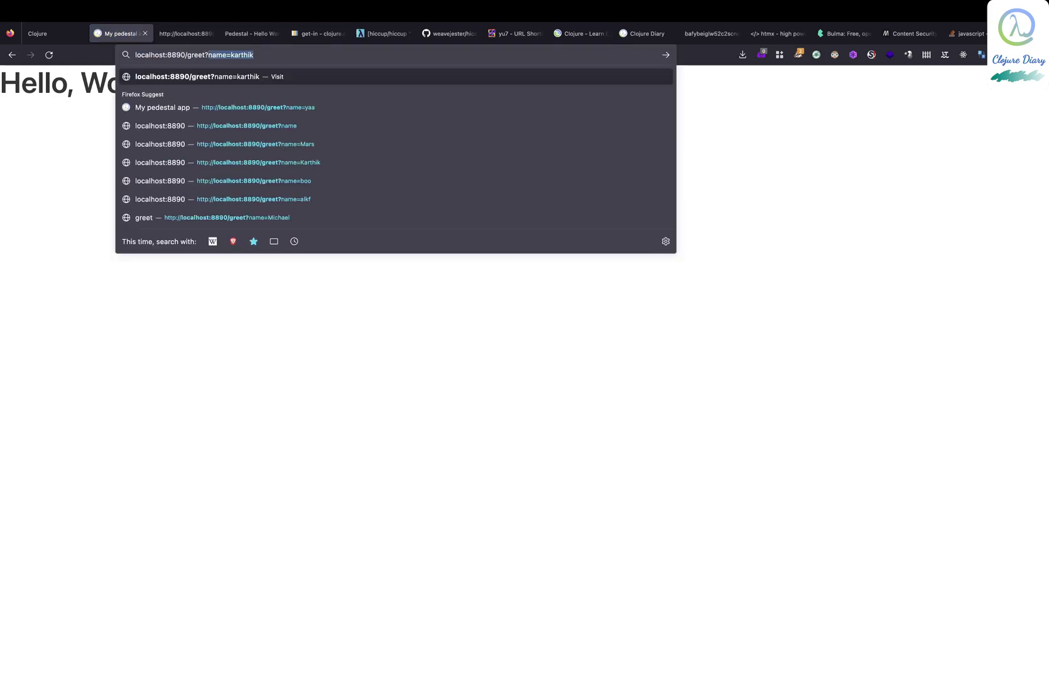
key("Return")
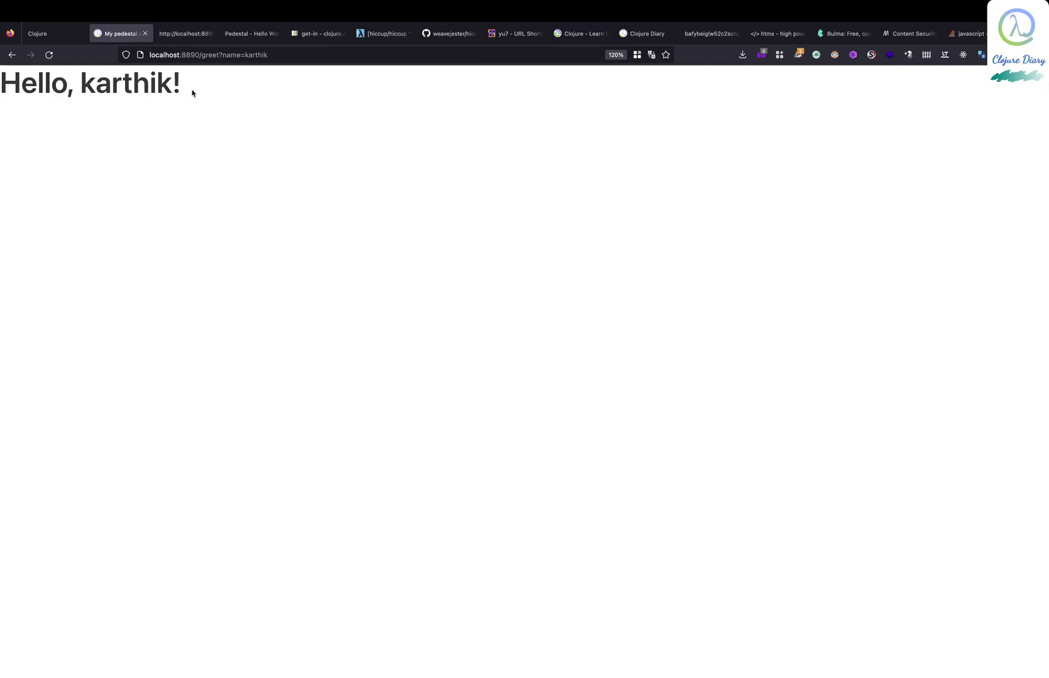
left_click_drag(204, 54, 339, 59)
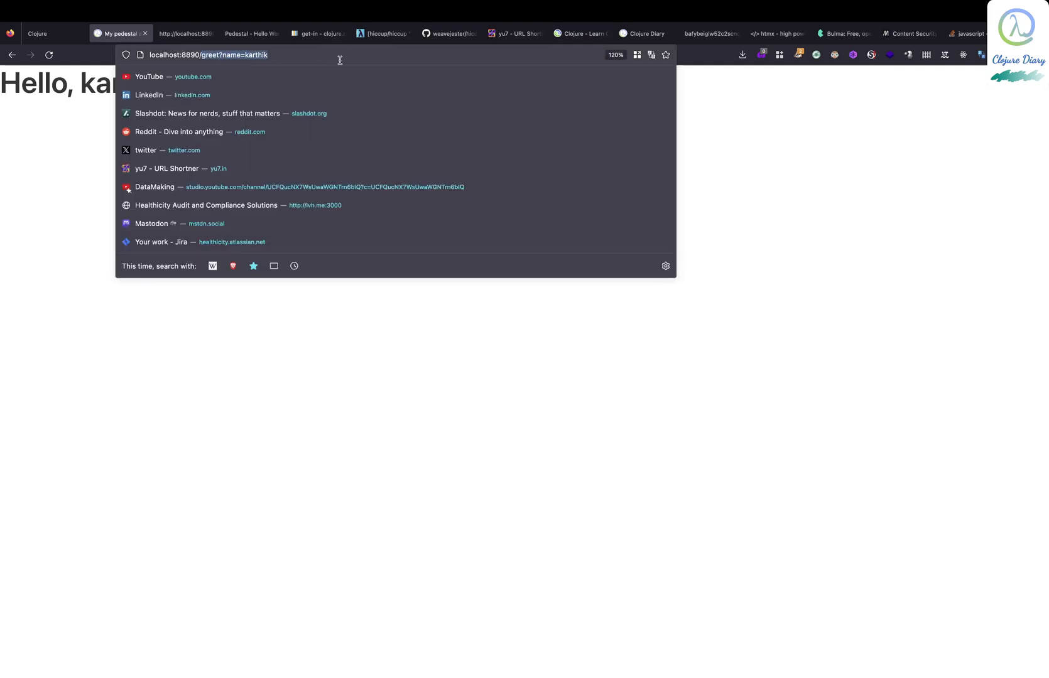
key("BackSpace")
type("c")
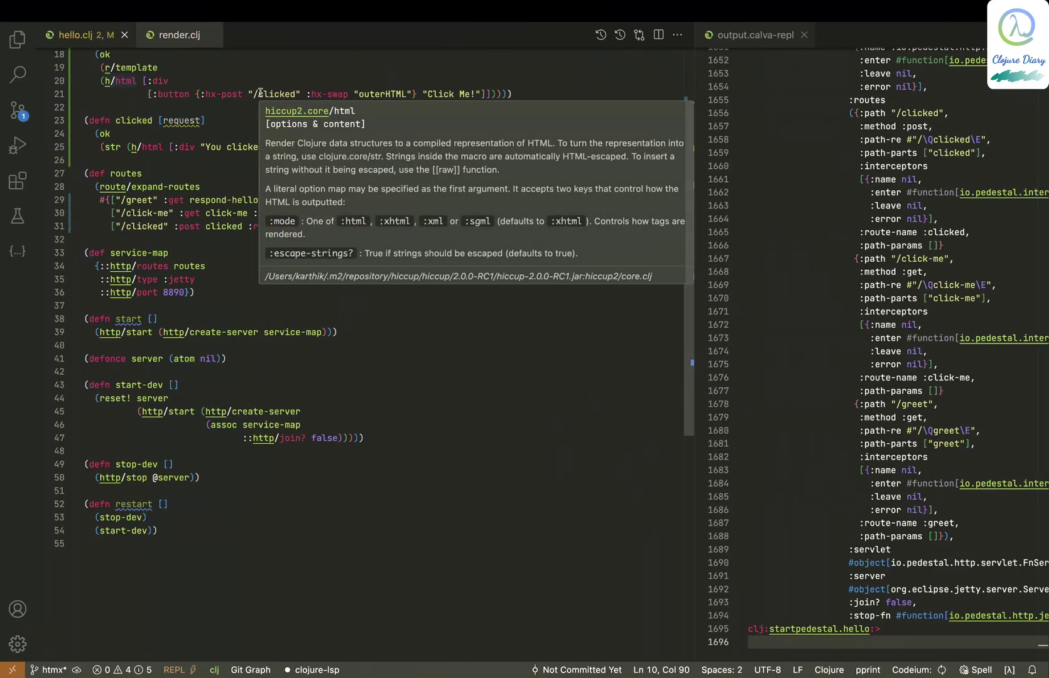
left_click(109, 214)
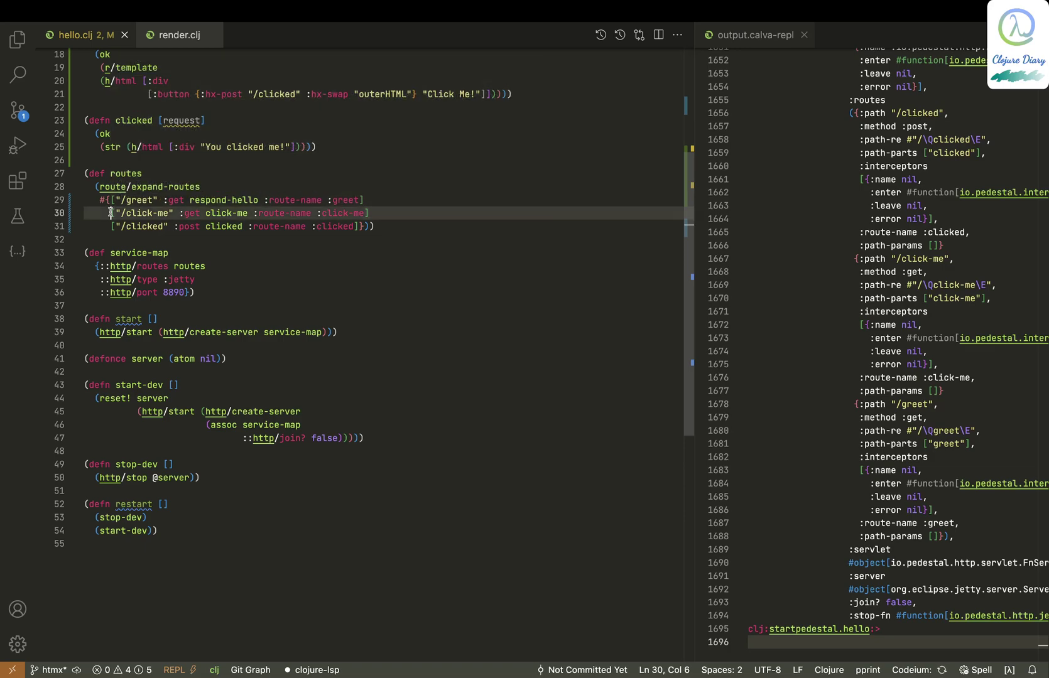
left_click_drag(110, 213, 199, 213)
left_click(167, 252)
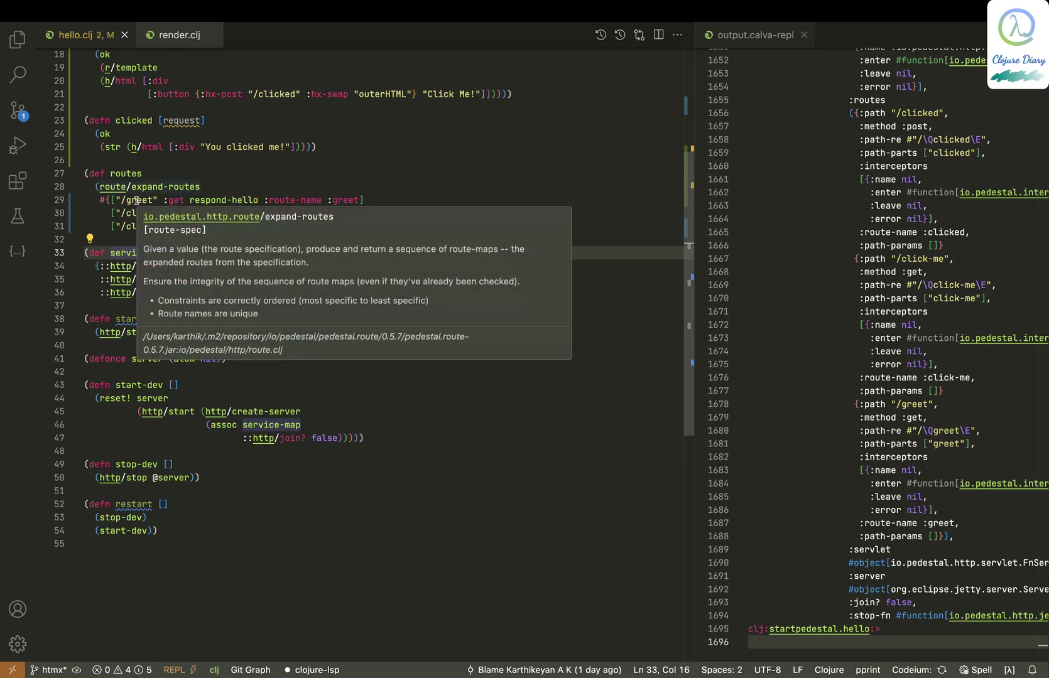
mouse_move(164, 187)
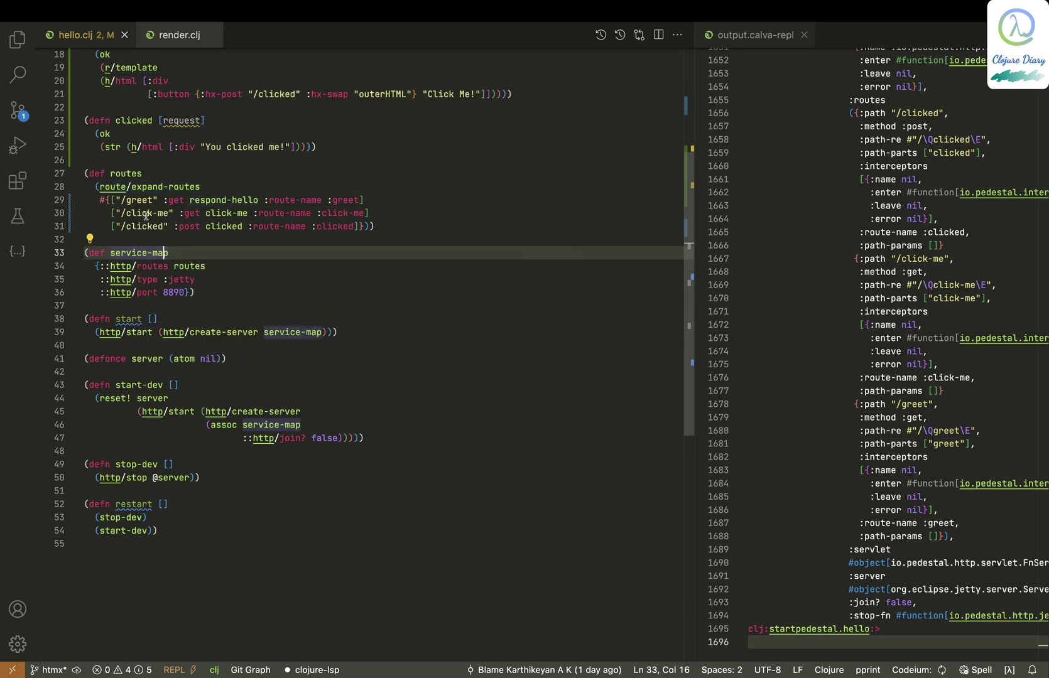
mouse_move(131, 186)
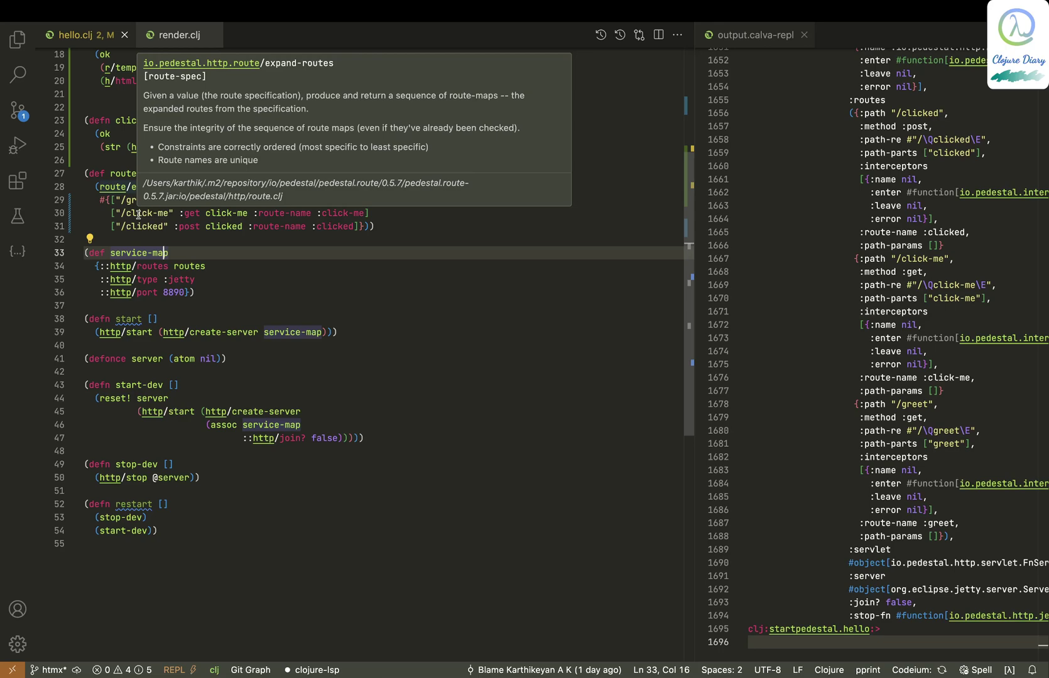
left_click(226, 215)
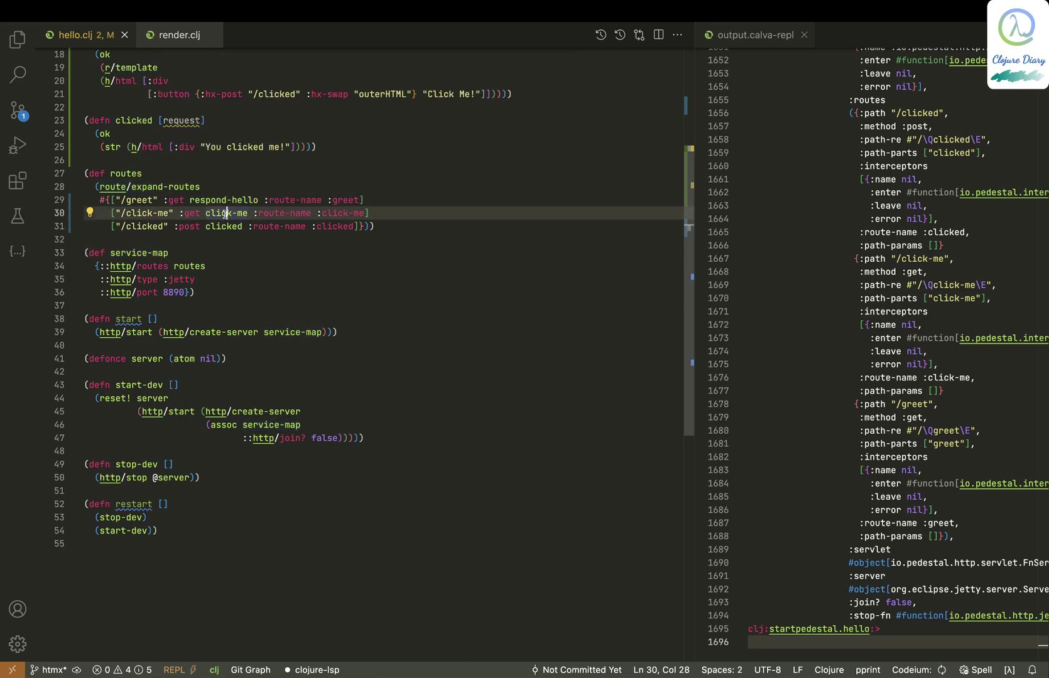
scroll(226, 214, "up", 2)
scroll(226, 215, "up", 2)
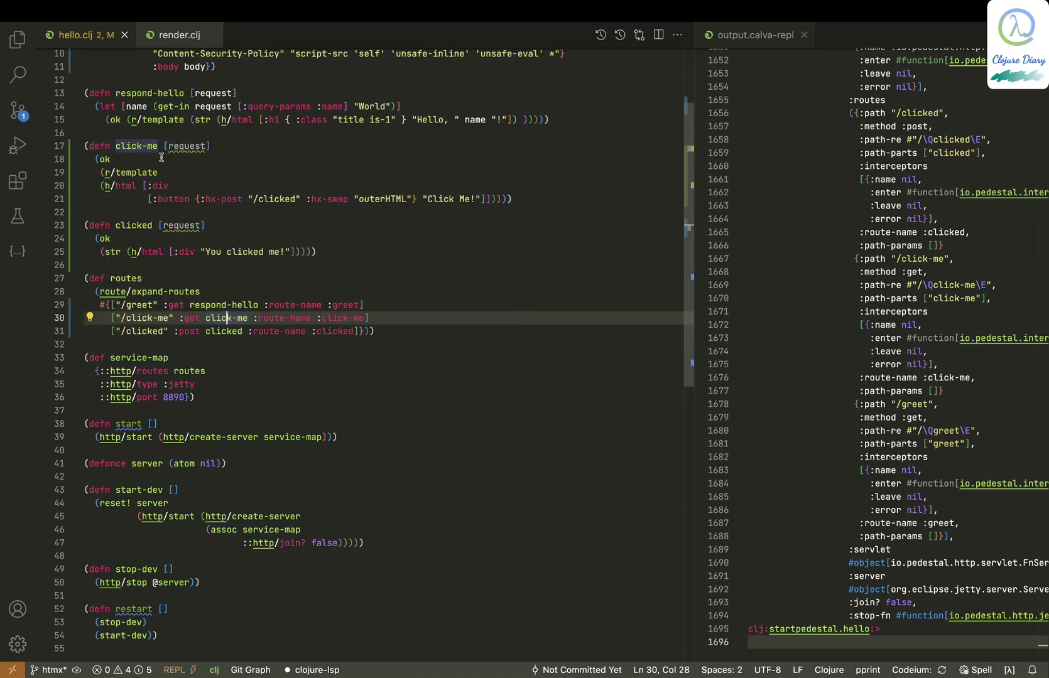
left_click(173, 174)
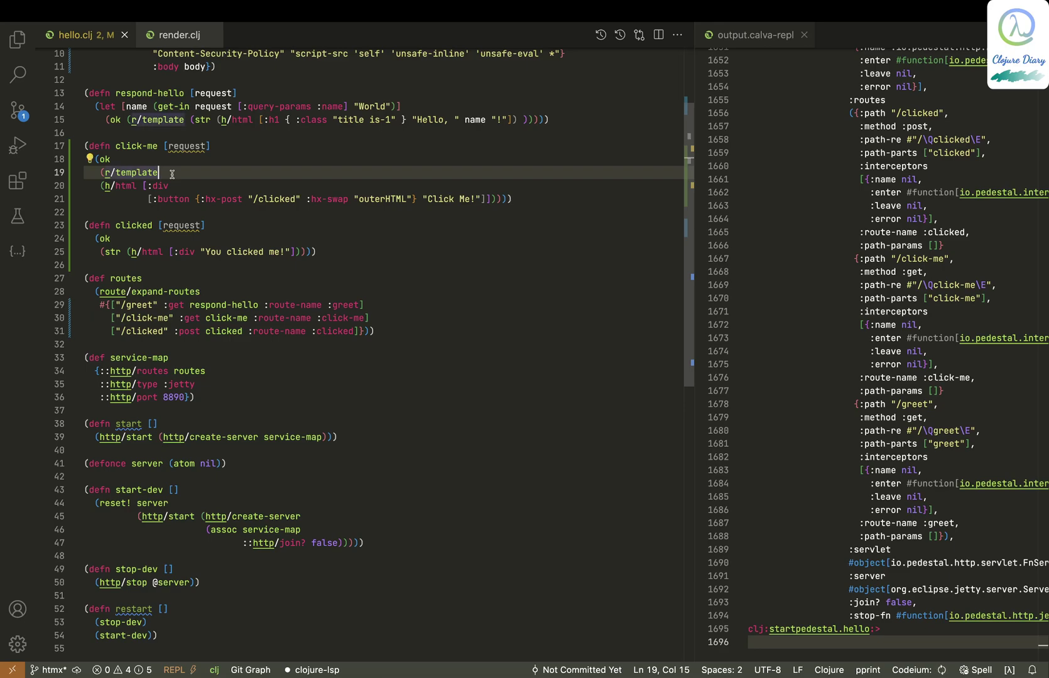
left_click(174, 185)
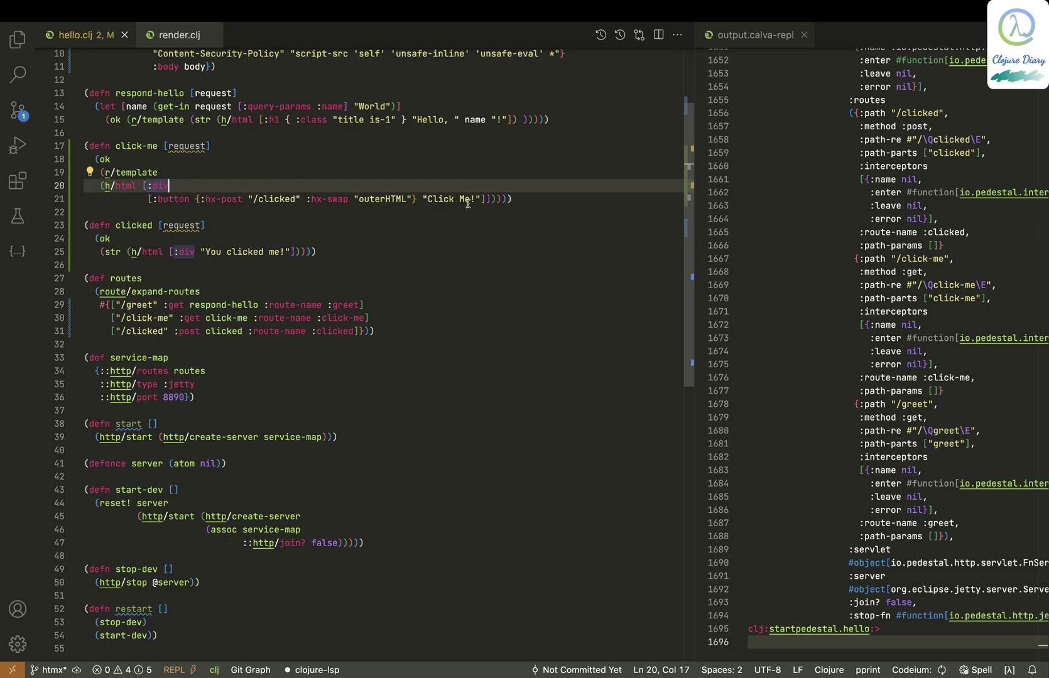
left_click_drag(480, 199, 427, 201)
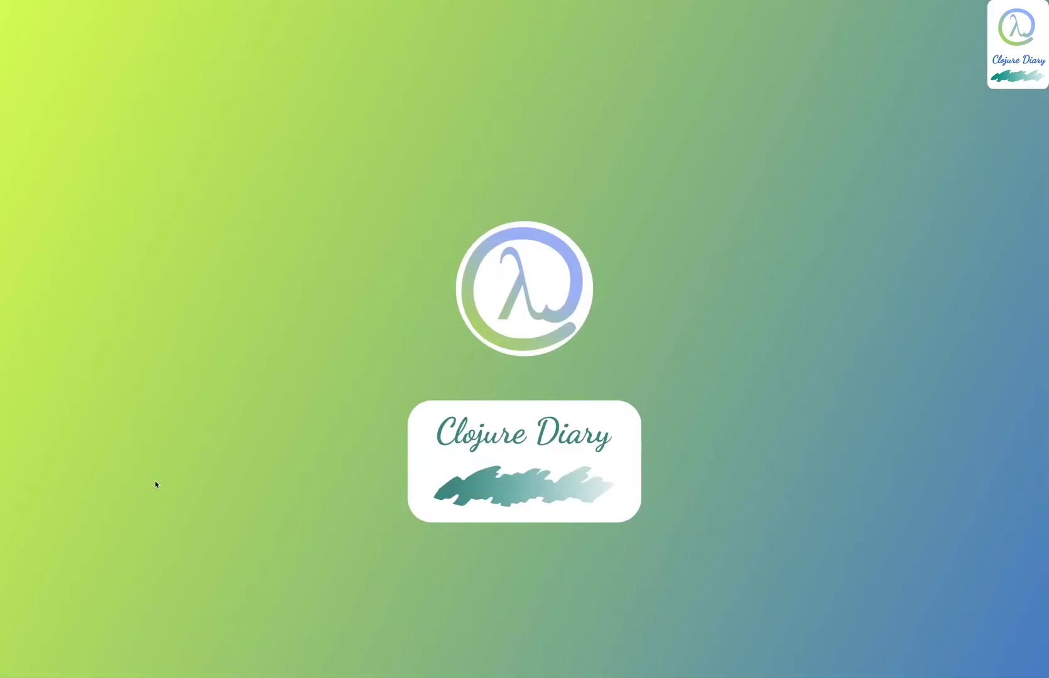
Glance at the Click Me! button in Firefox's inspector, then return to VSCodium
key("super+Tab")
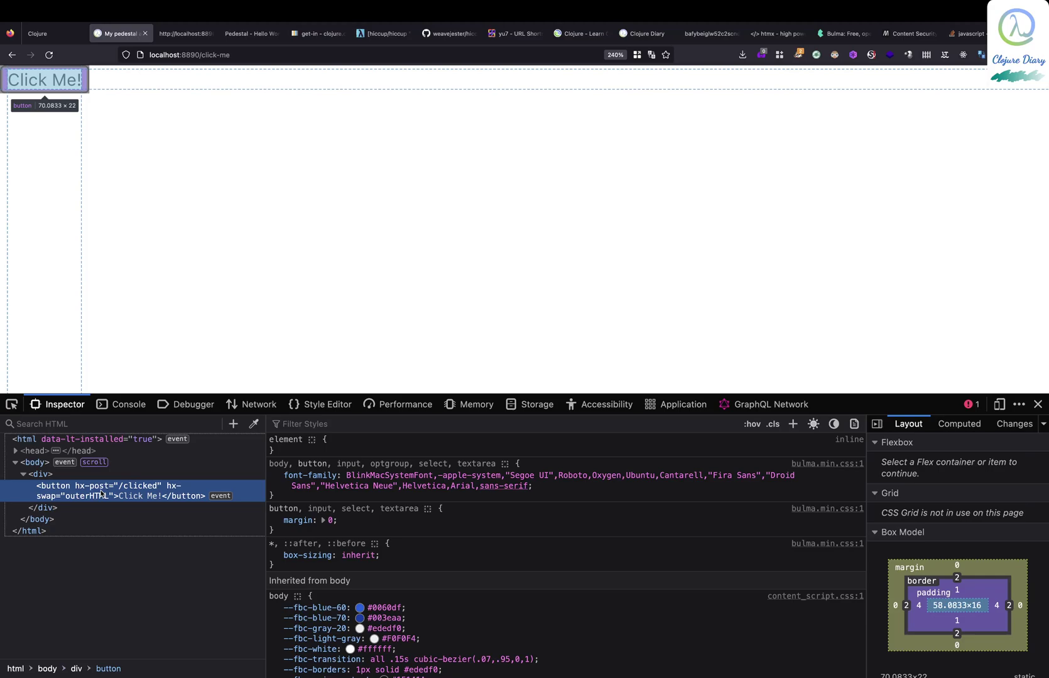
key("super+Tab")
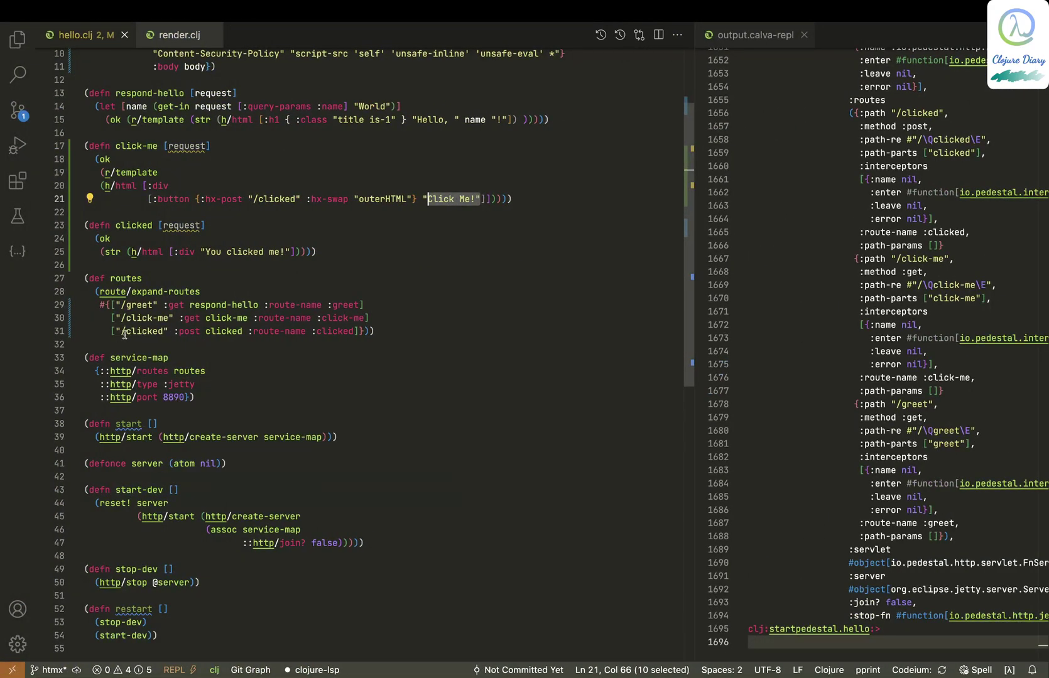
Select the /clicked POST route entry on line 31, then switch to the click-me page
left_click(189, 331)
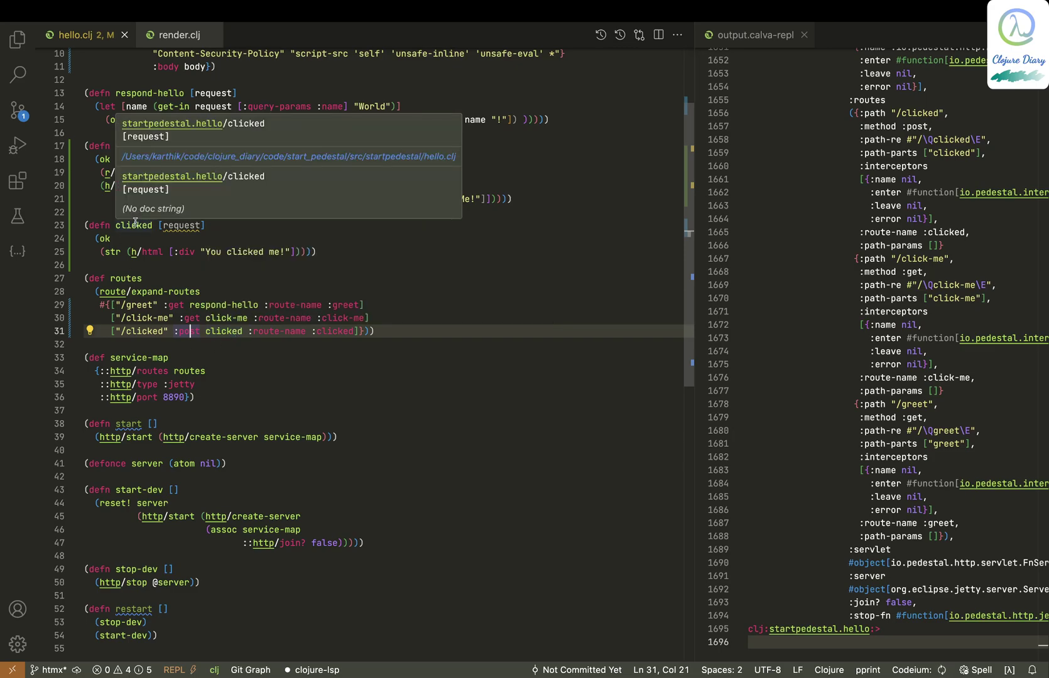
mouse_move(173, 292)
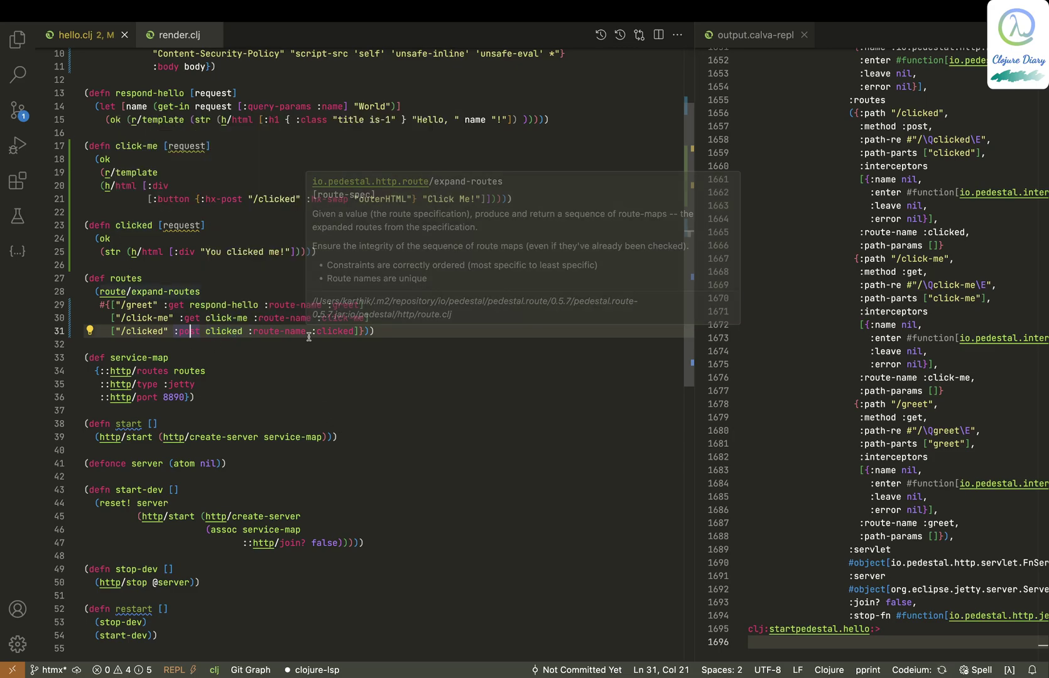
left_click(360, 331)
left_click_drag(361, 331, 98, 331)
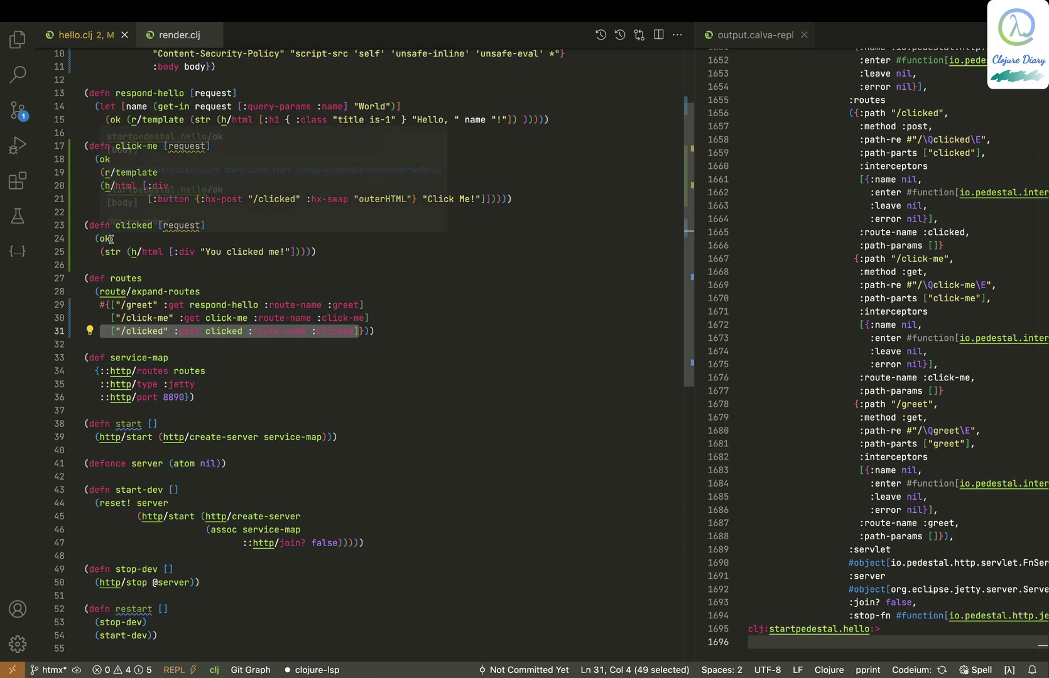
mouse_move(226, 318)
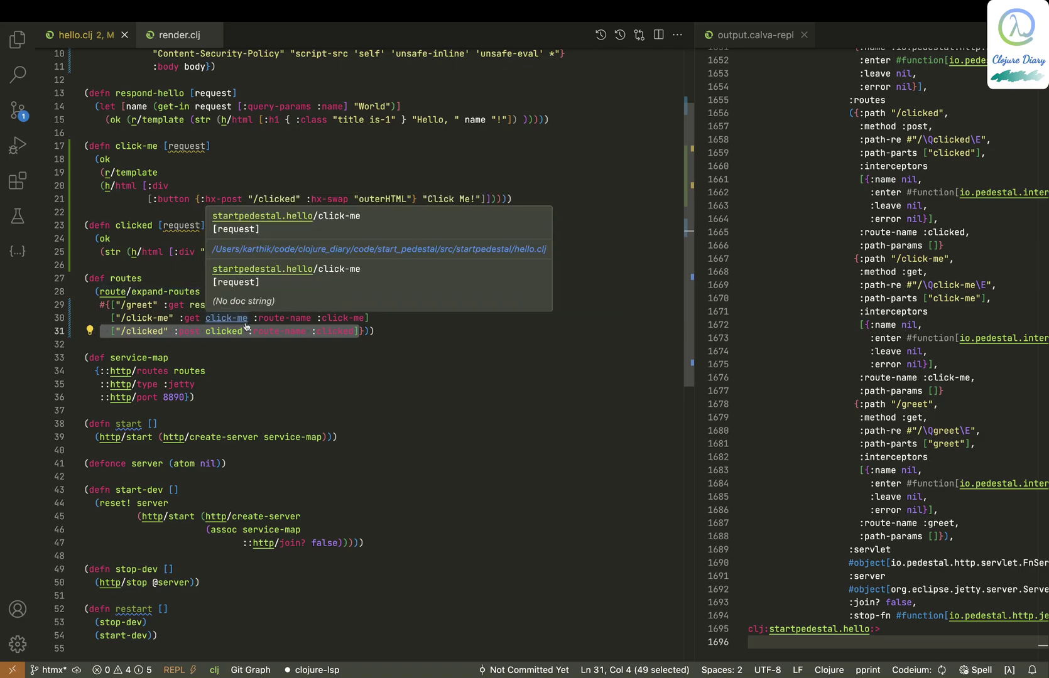
key("ctrl+Right")
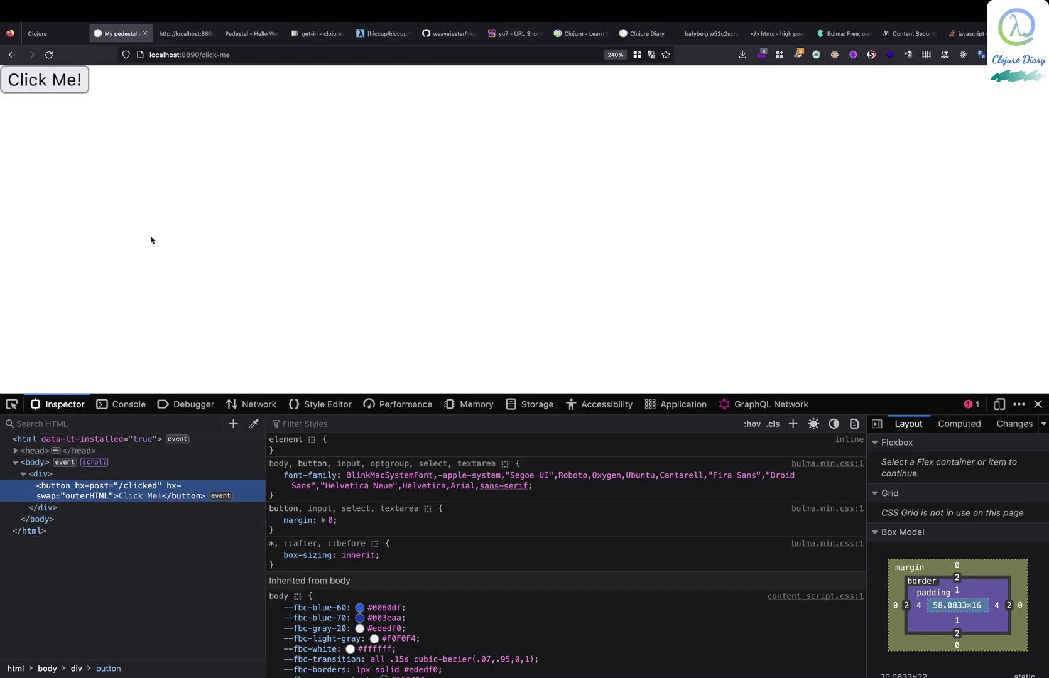
Press Click Me! with the Network panel open, and check the handler's 'You clicked me!' string
left_click(244, 404)
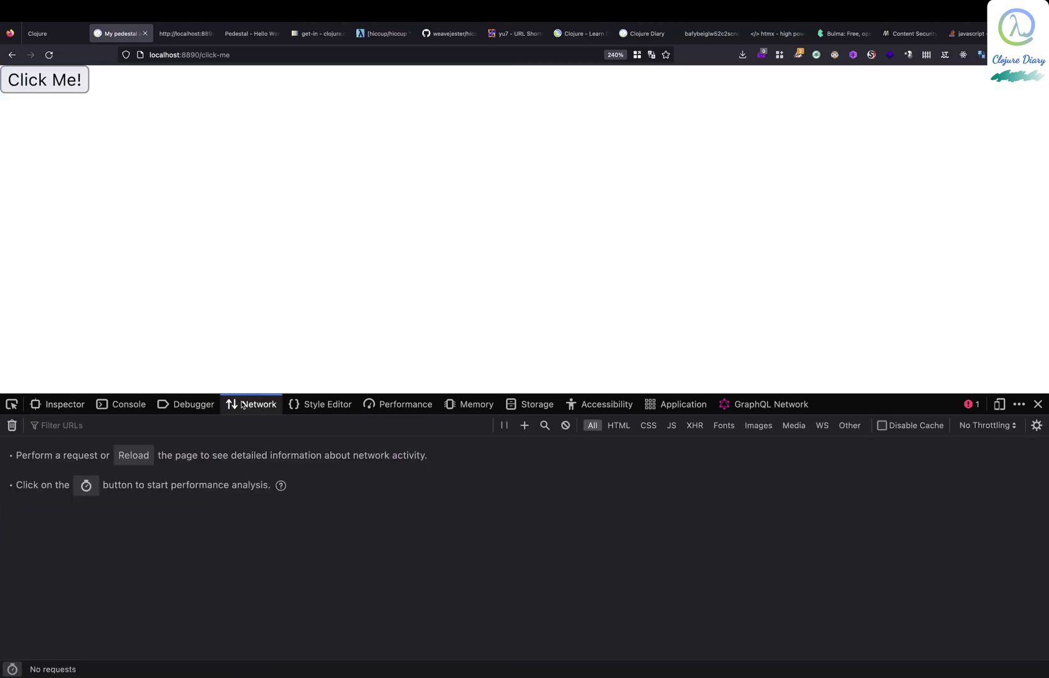
left_click(62, 88)
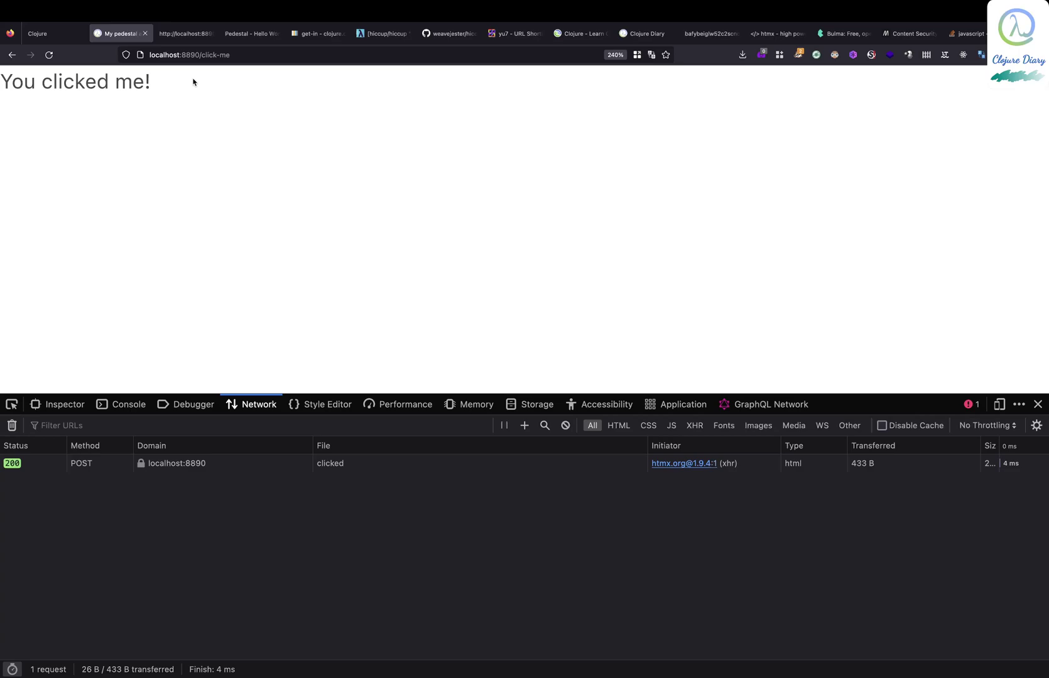
key("super+Tab")
left_click(270, 375)
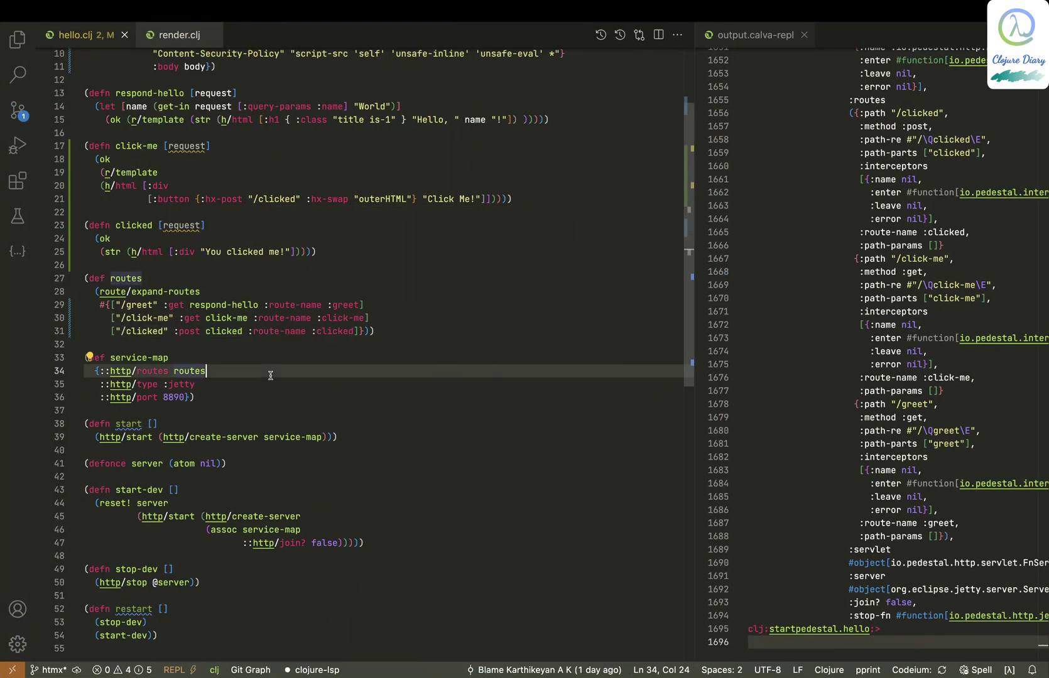
left_click_drag(289, 252, 192, 252)
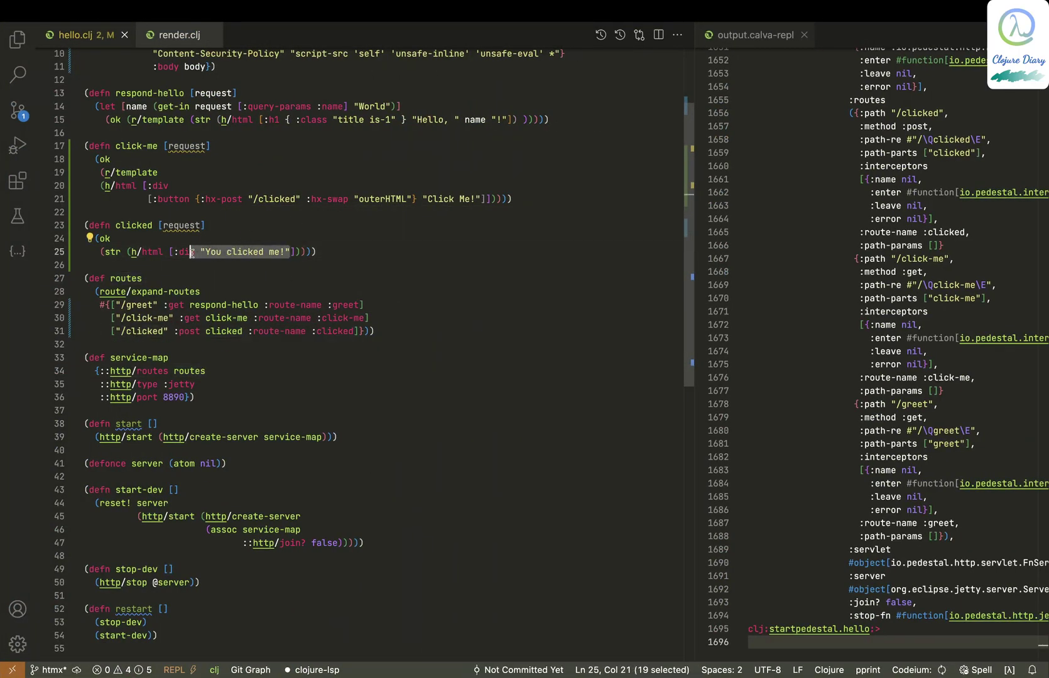
key("super+Tab")
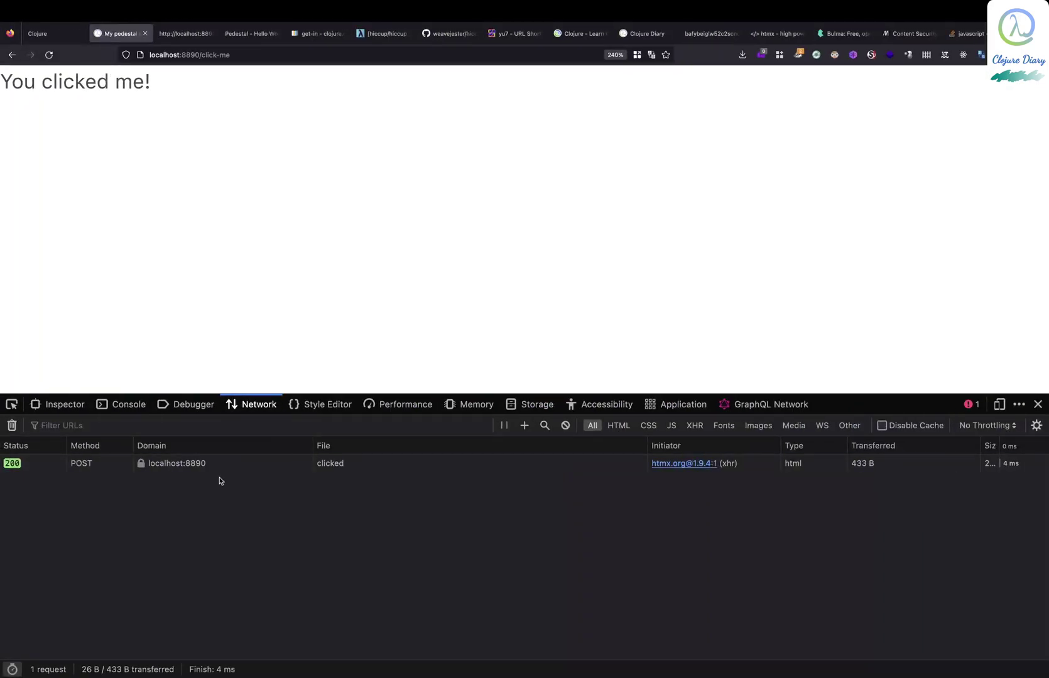
View the POST /clicked raw response, then inspect the 'You clicked me!' div replacing the button
left_click(222, 463)
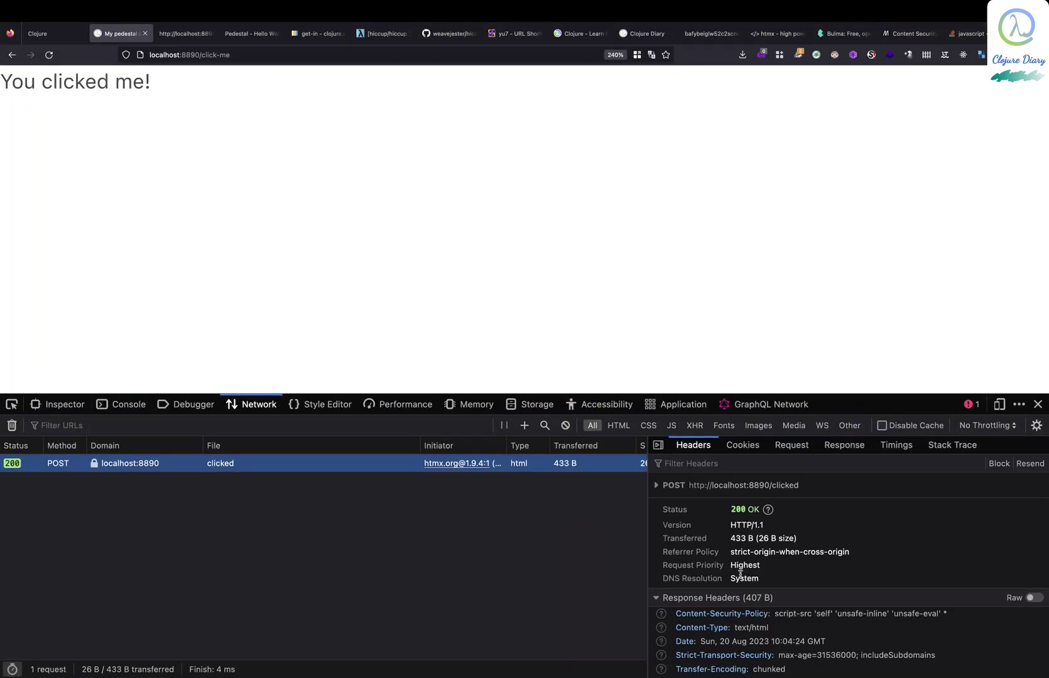
scroll(742, 552, "down", 2)
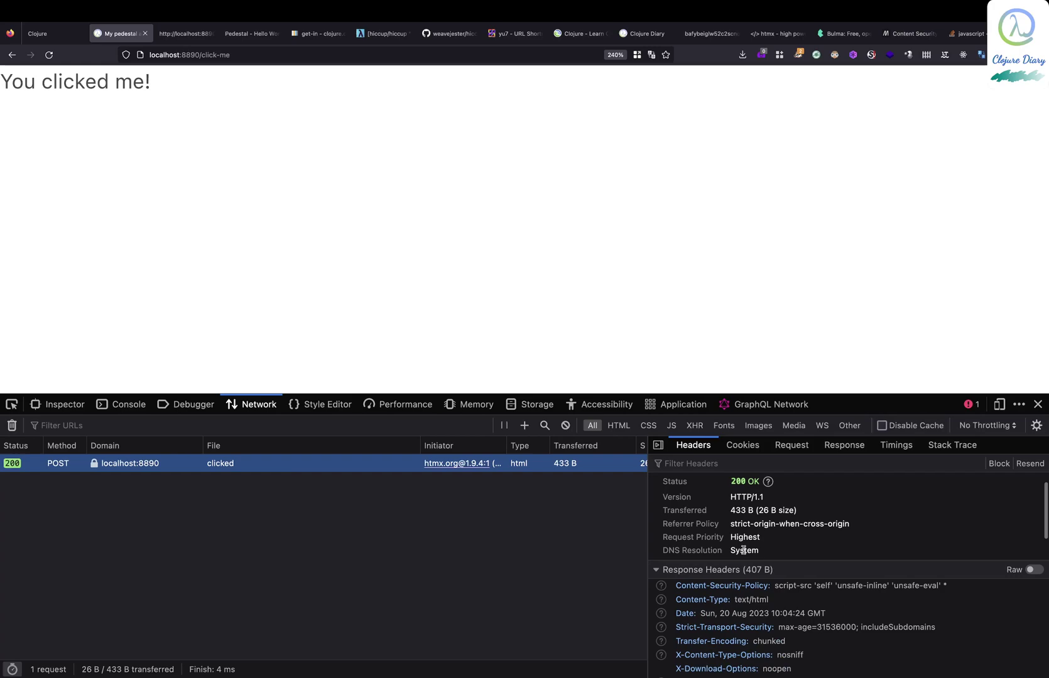
scroll(744, 552, "down", 1)
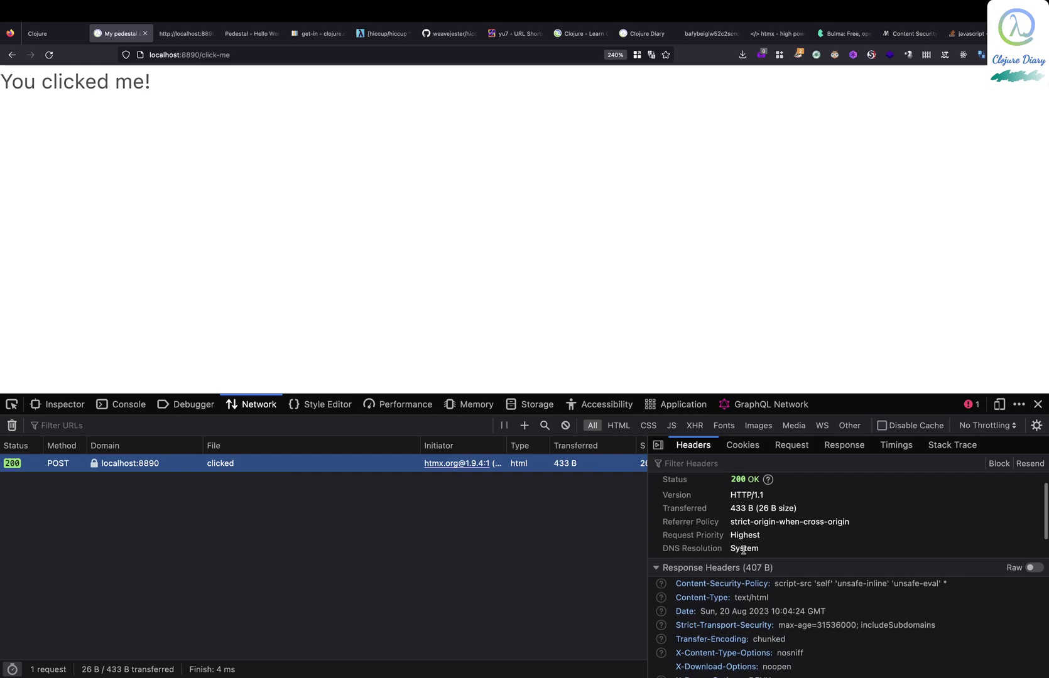
left_click(844, 446)
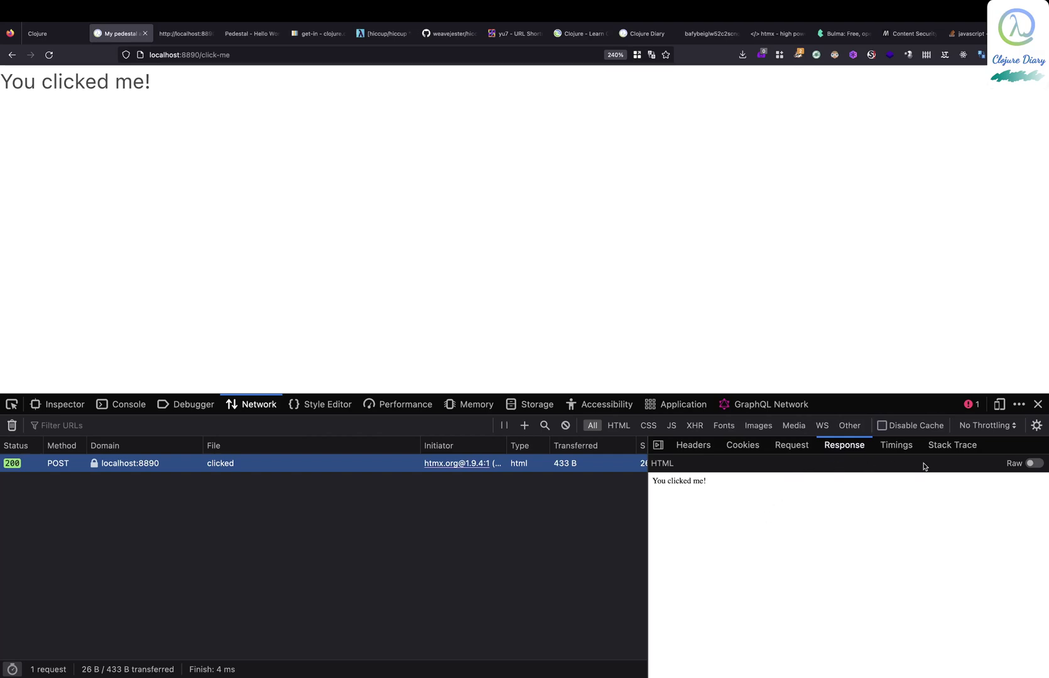
left_click(1033, 464)
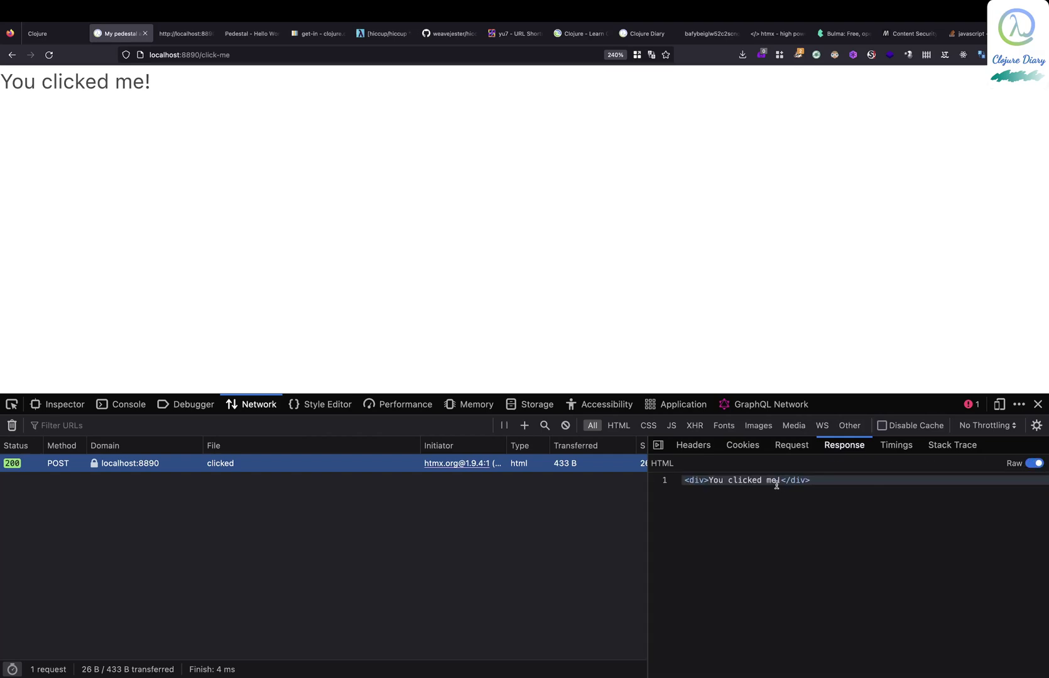
right_click(91, 75)
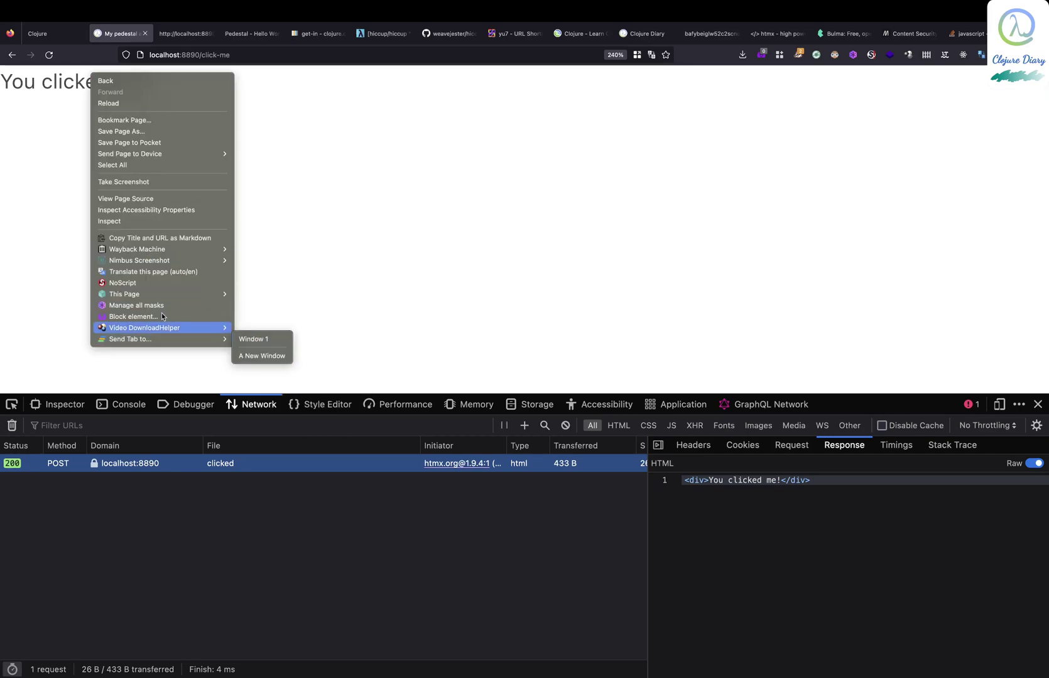
left_click(183, 222)
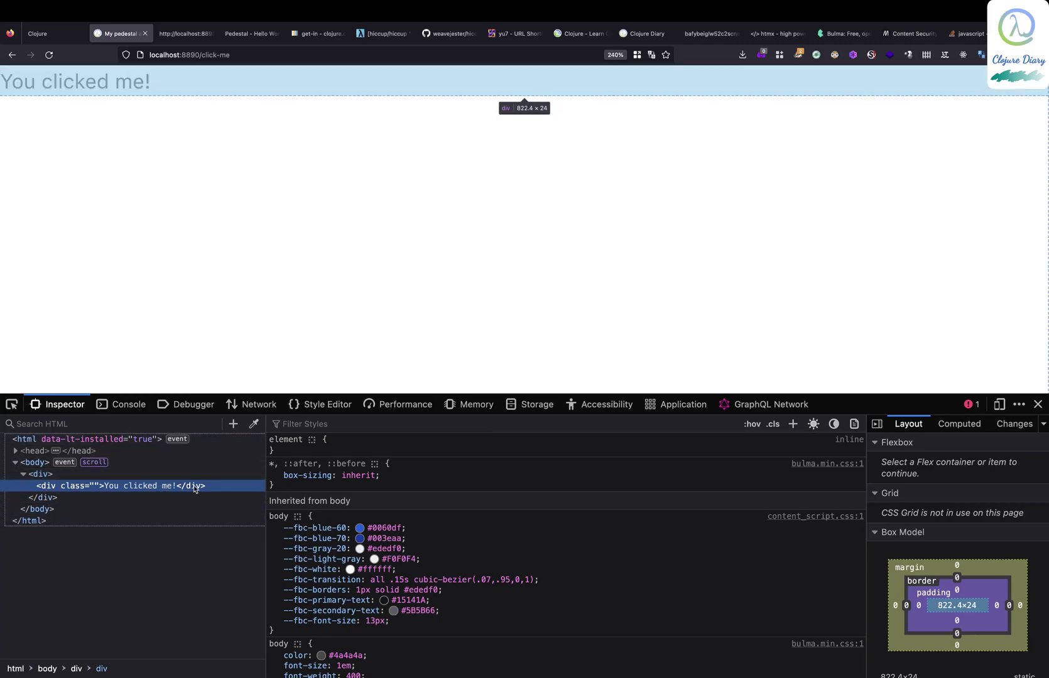
Select the exclamation mark, reset the page zoom, and zoom in two steps
double_click(148, 86)
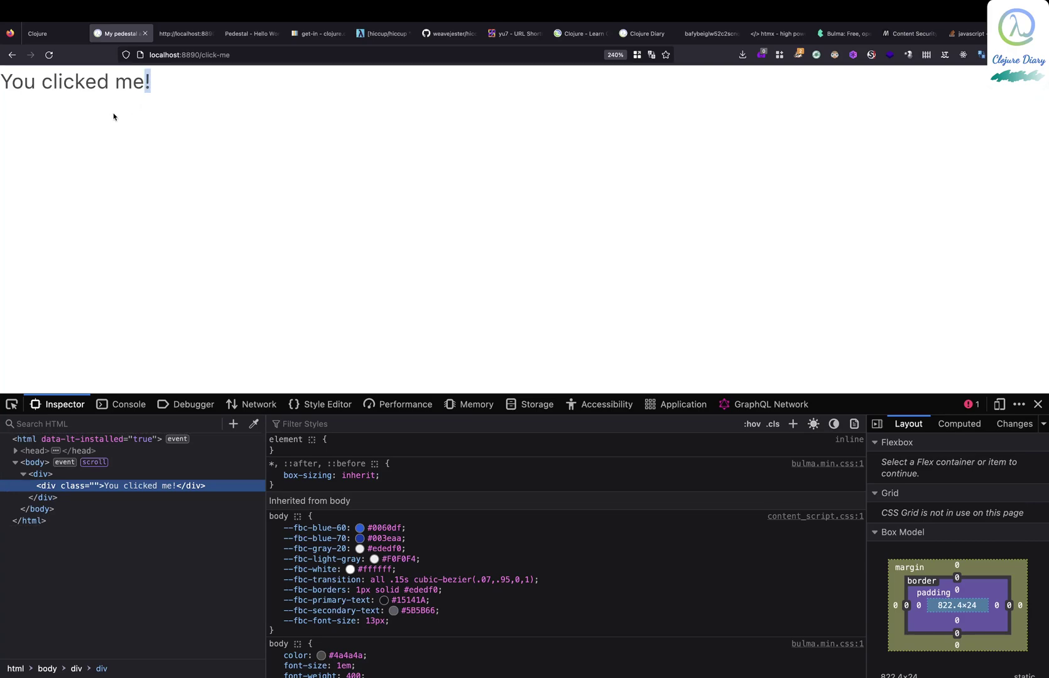
key("ctrl+0")
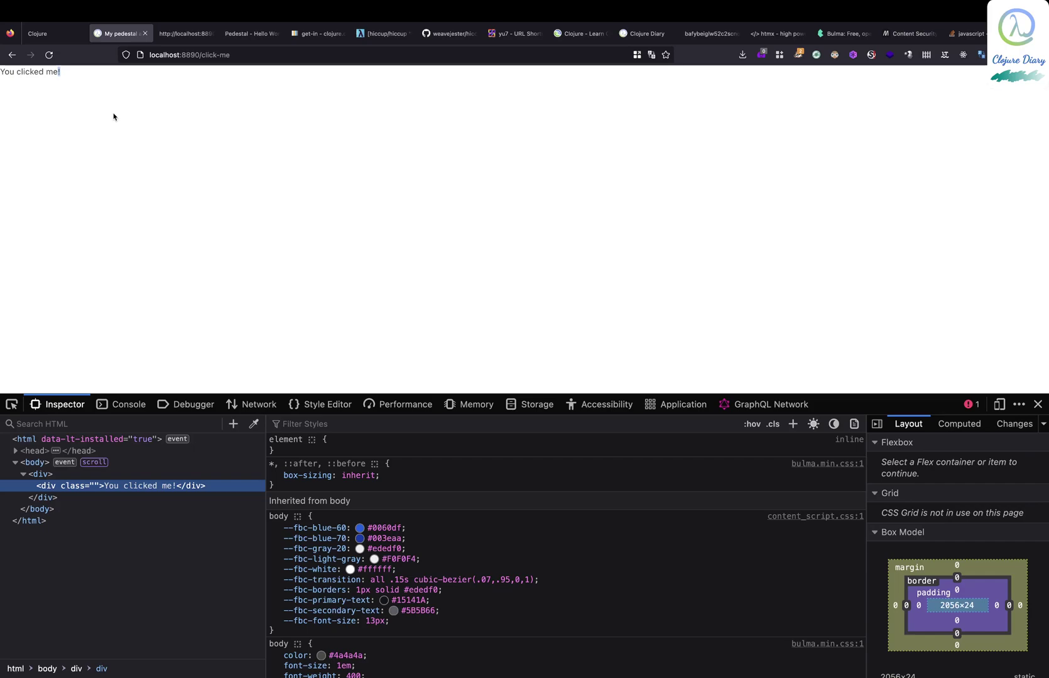
key("ctrl+plus")
key("ctrl+plus")
key("ctrl+plus")
key("ctrl+plus")
key("ctrl+plus")
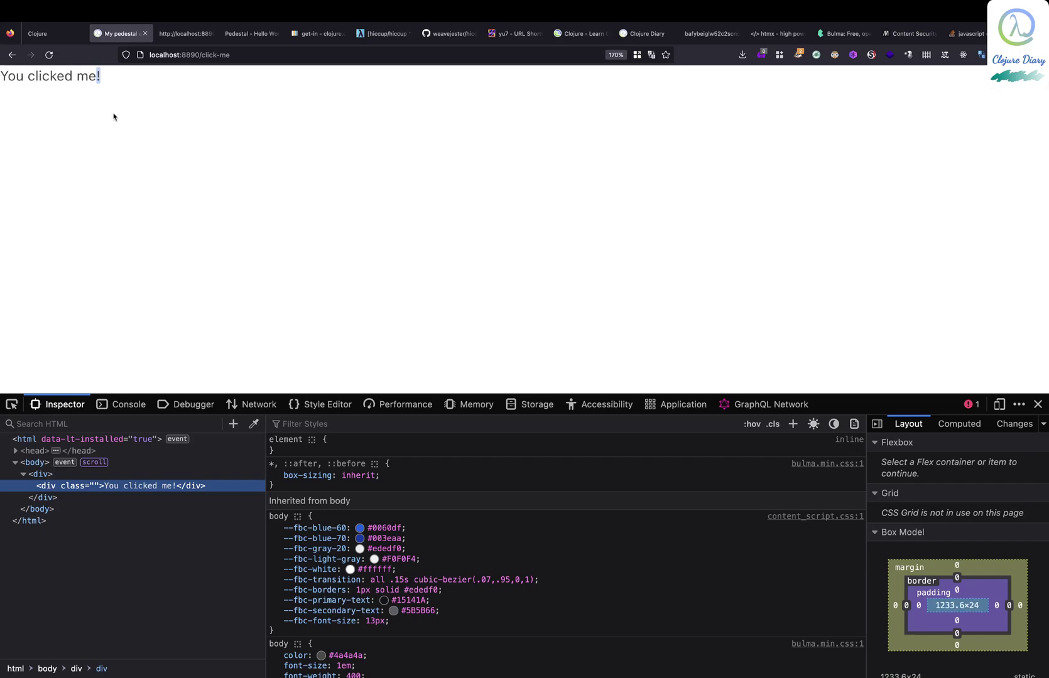
key("ctrl+plus")
Select the whole 'You clicked me!' text, then reopen the Codeium chat in VSCodium
left_click(146, 112)
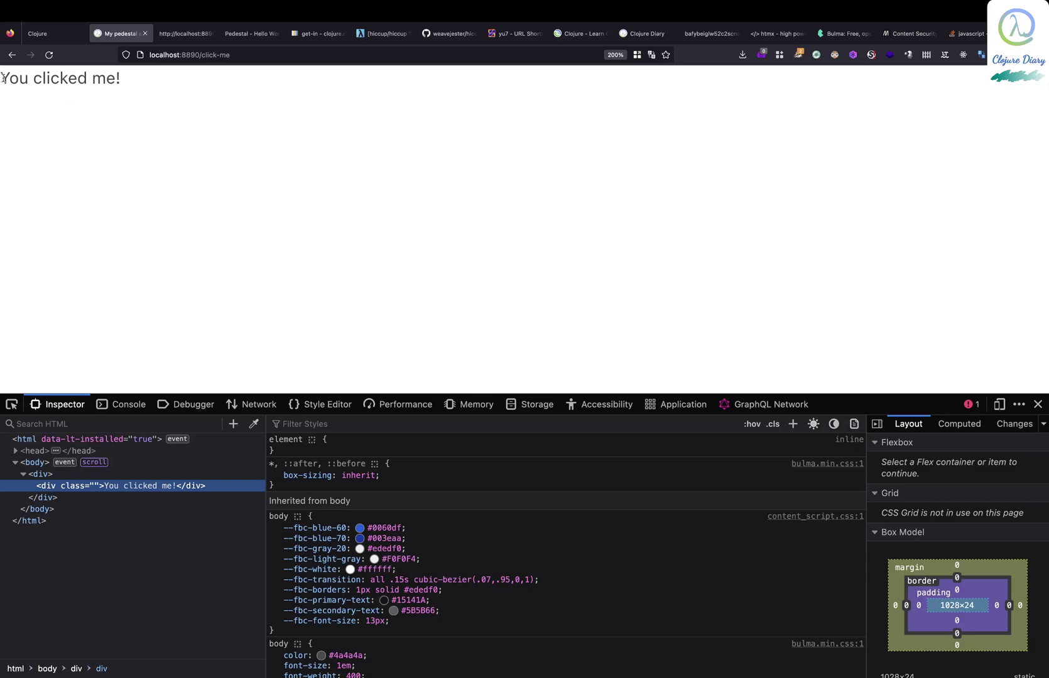
left_click_drag(3, 78, 129, 81)
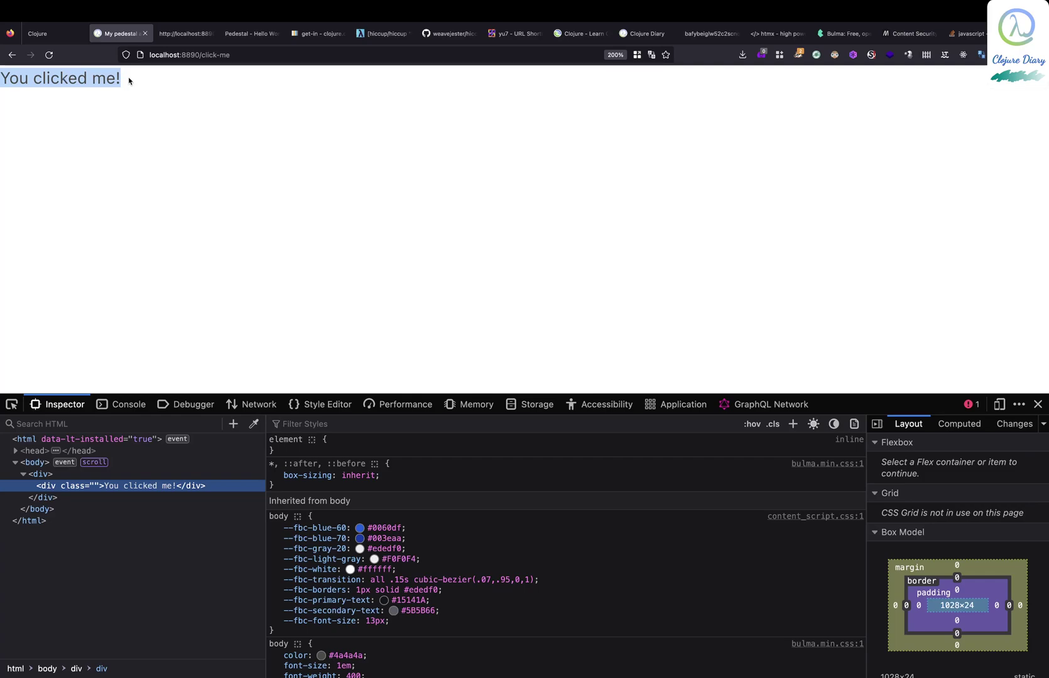
left_click(129, 80)
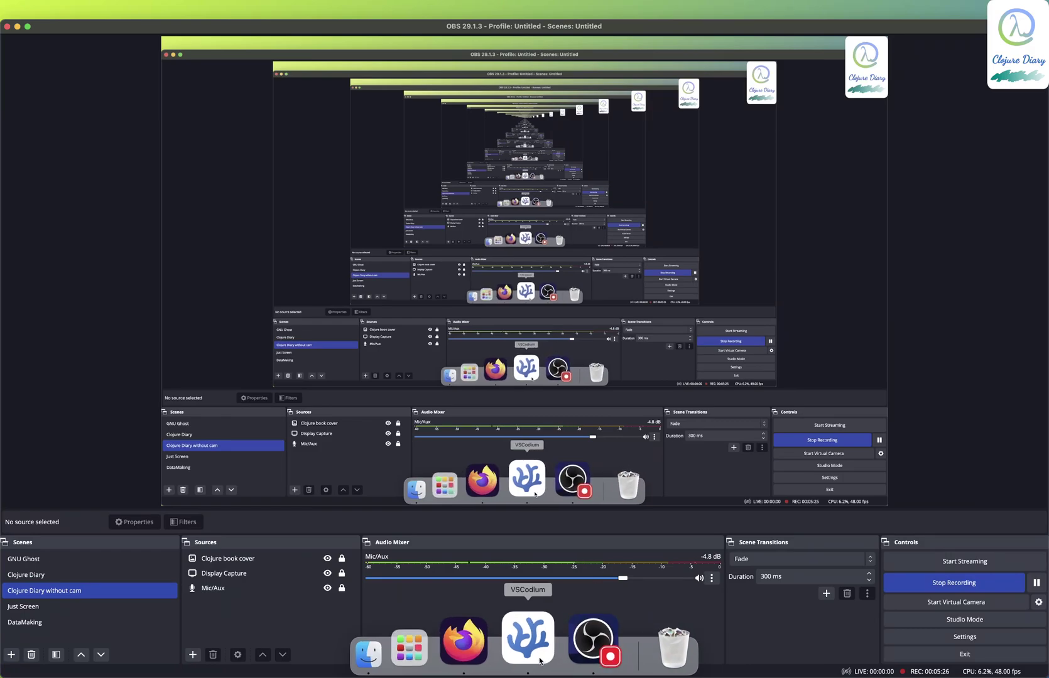
left_click(540, 662)
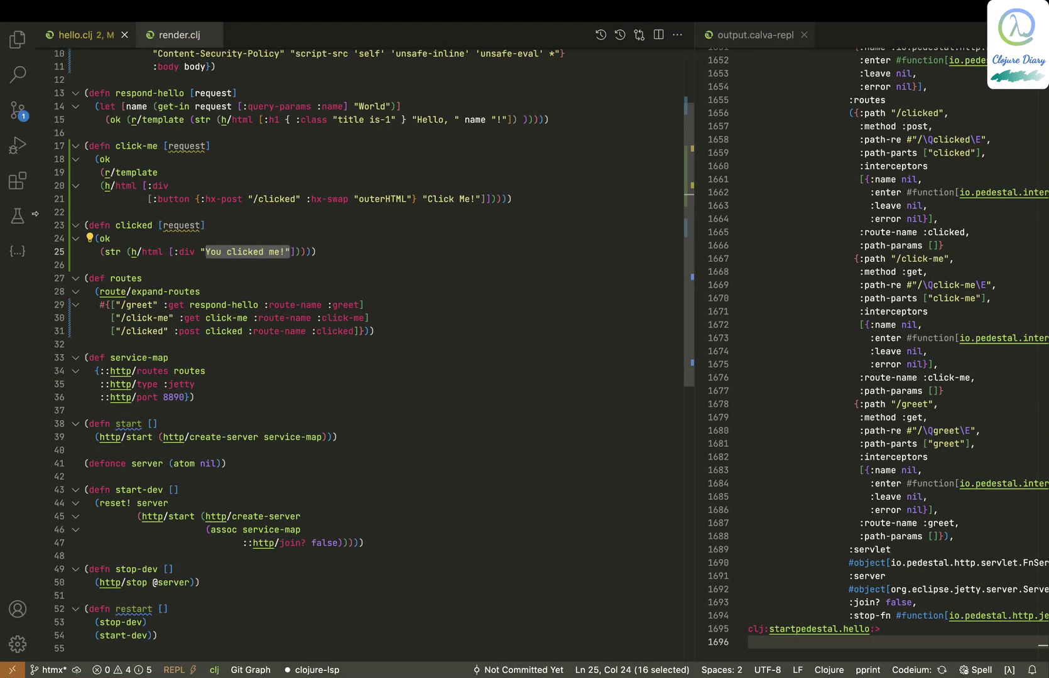
left_click(16, 259)
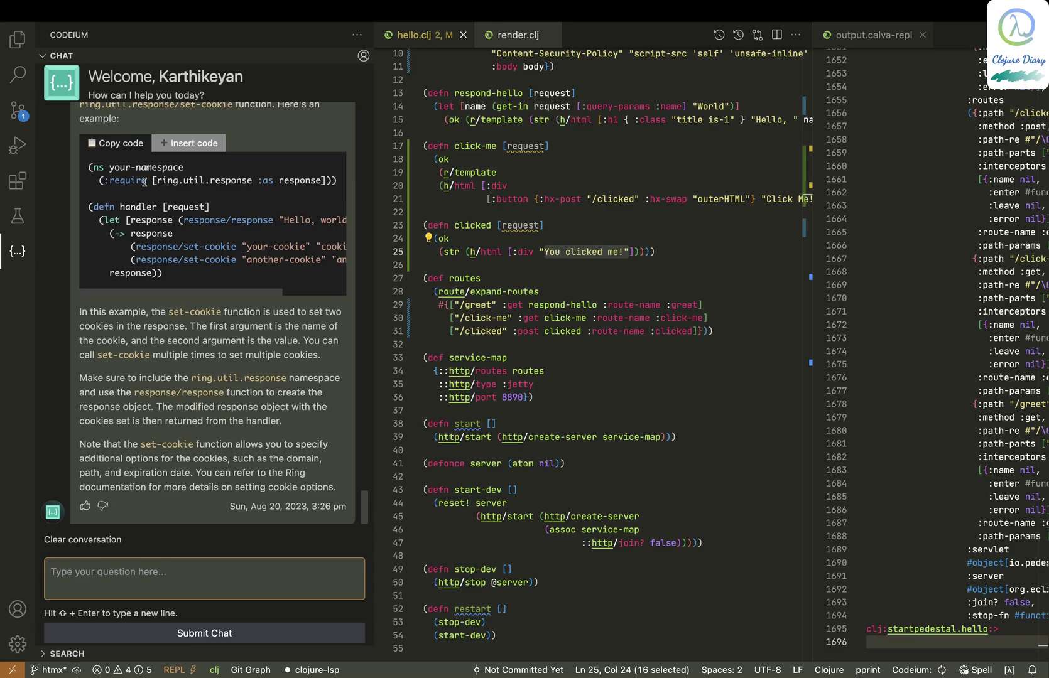
scroll(288, 206, "up", 3)
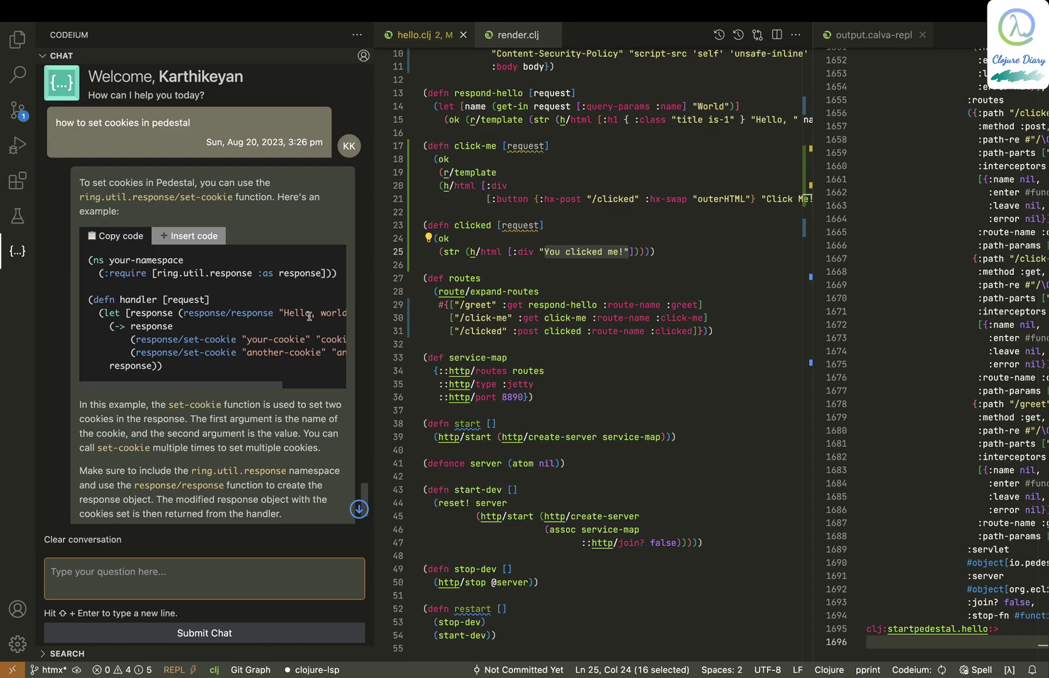
scroll(548, 279, "up", 3)
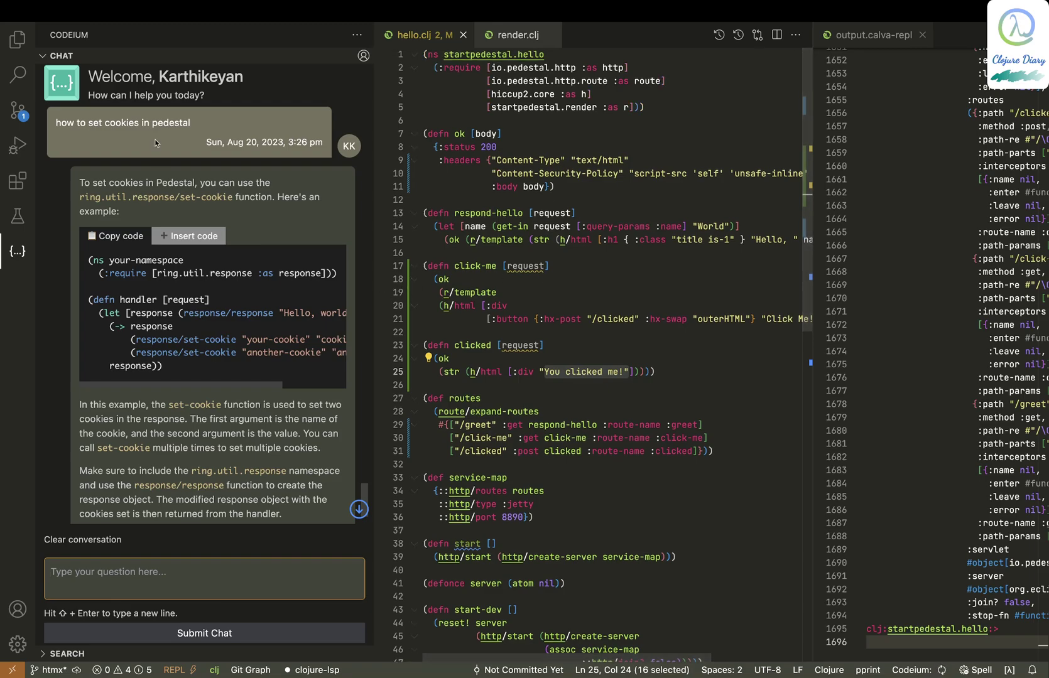
Show the start_pedestal file tree, narrow the sidebar, and open the OBS menu
left_click(17, 38)
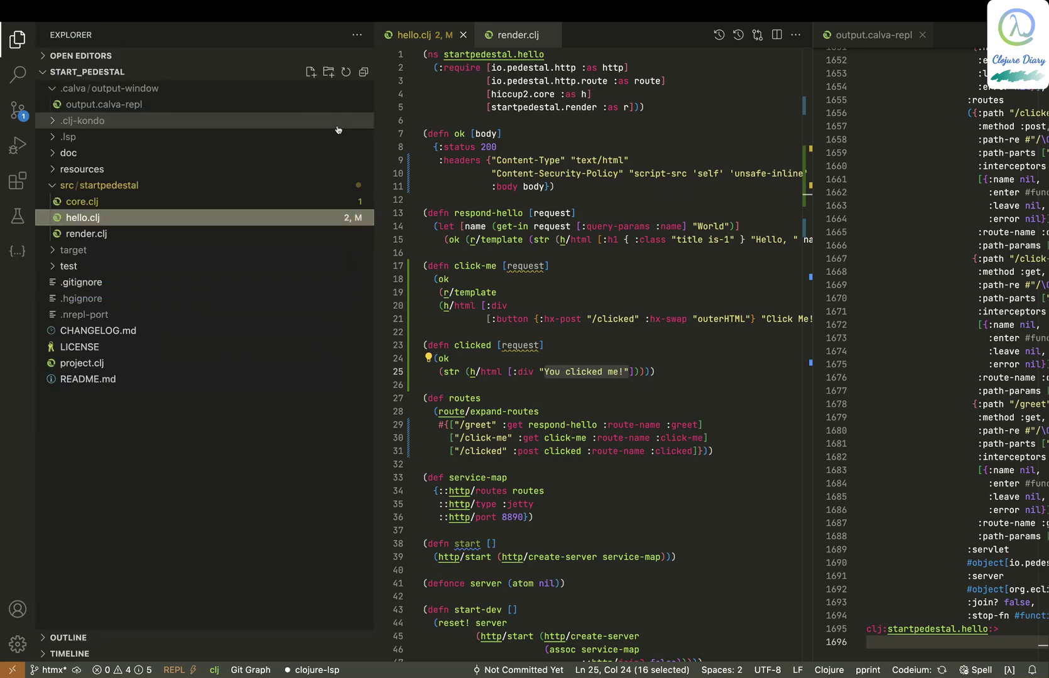
left_click_drag(375, 138, 161, 137)
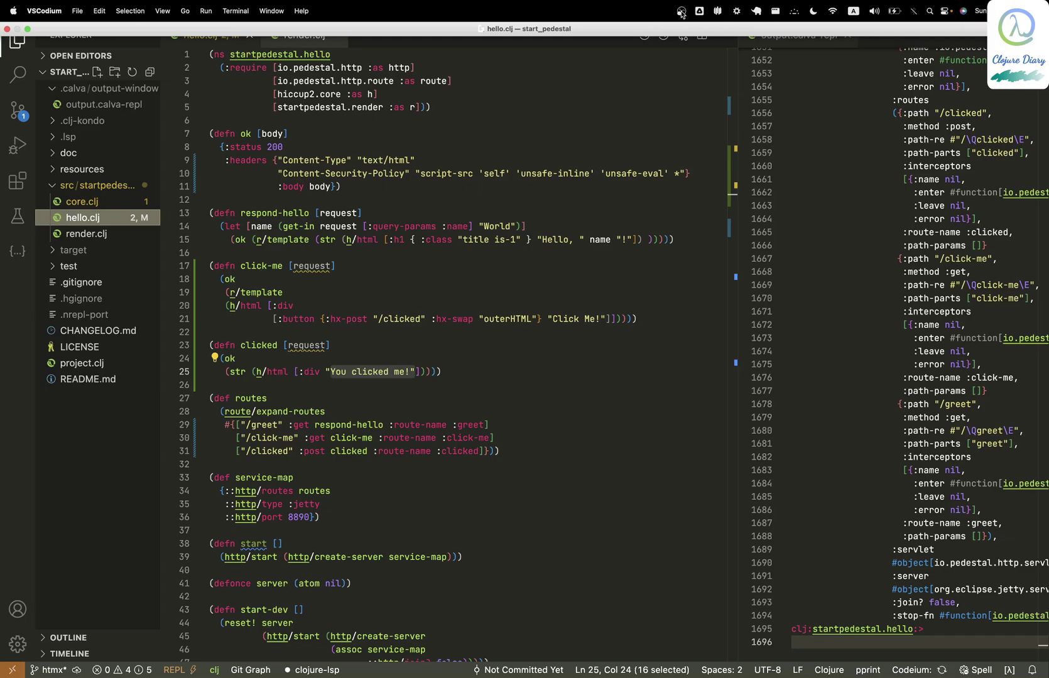
left_click(680, 12)
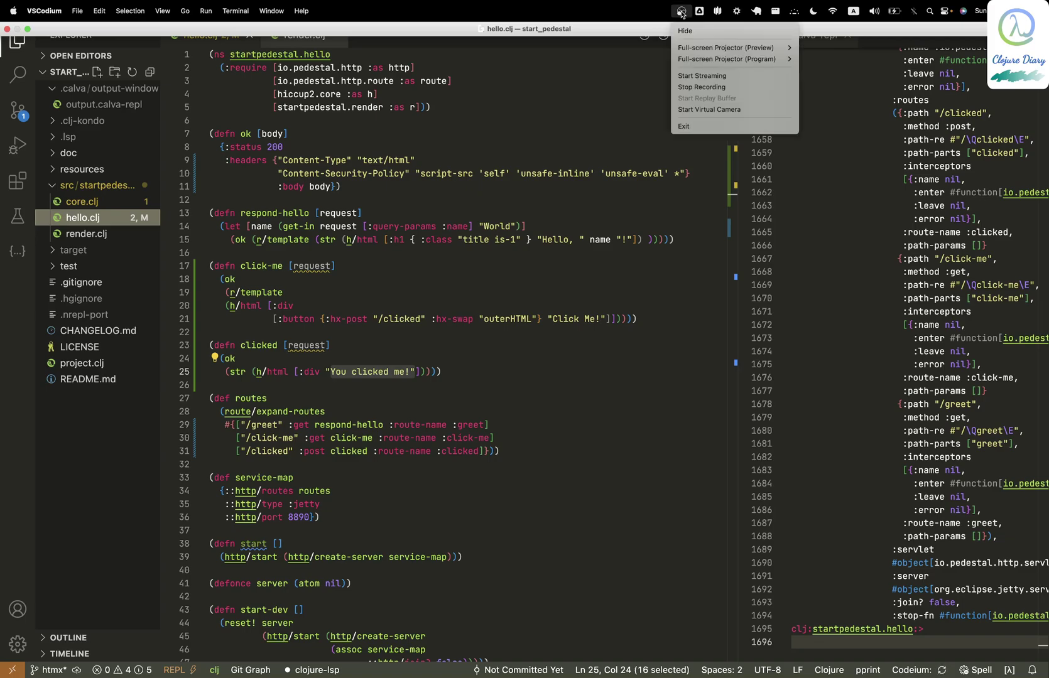